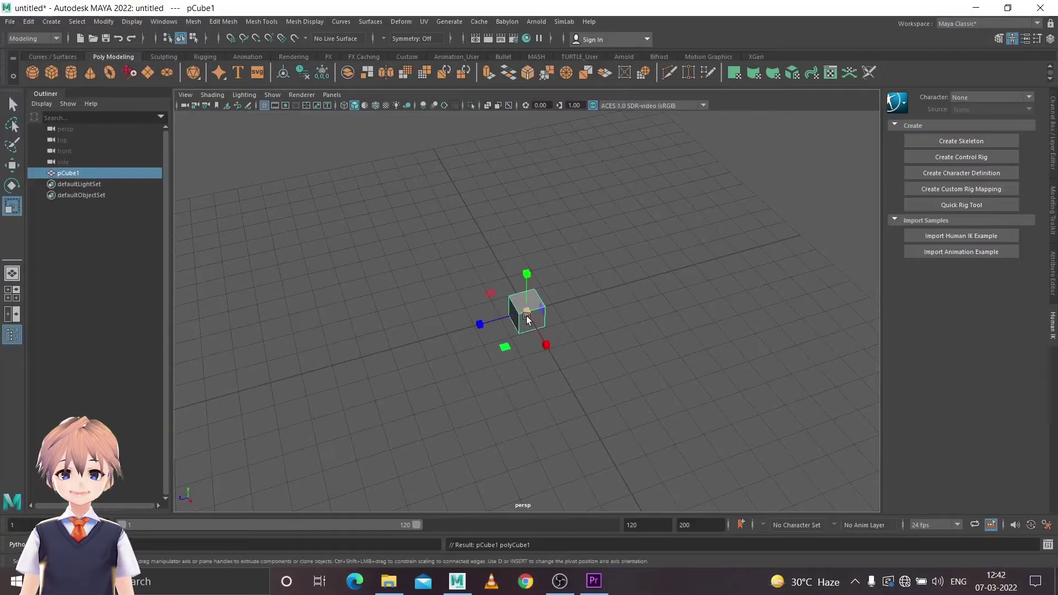
Step: Select the café's main and side buildings together in the Maya viewport
{"action": "left_click_drag", "start_coordinate": [527, 316], "coordinate": [633, 346]}
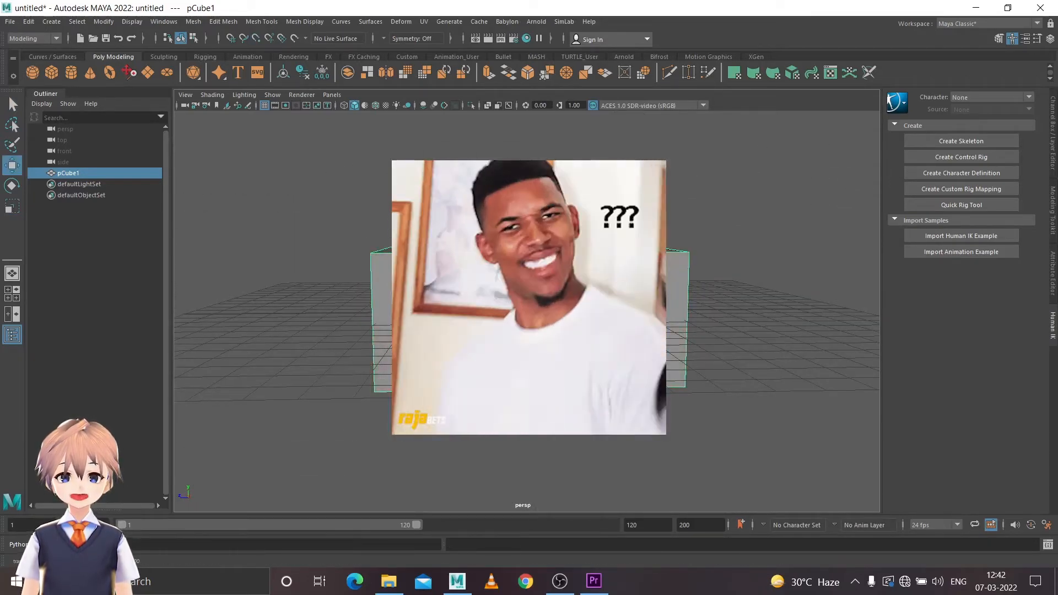
{"action": "left_click_drag", "start_coordinate": [527, 322], "coordinate": [515, 268]}
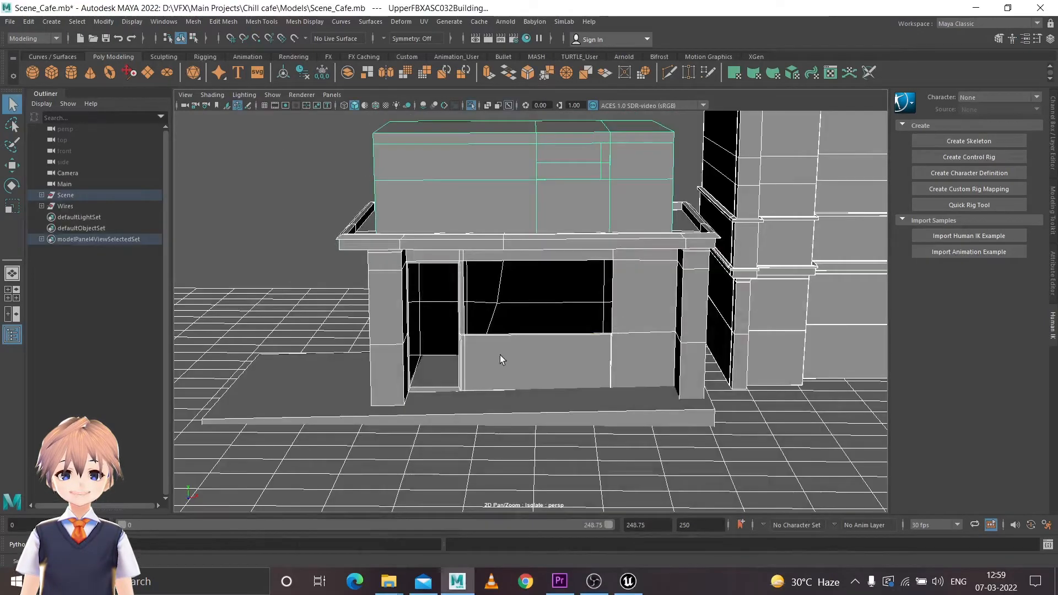
{"action": "left_click", "coordinate": [296, 239]}
{"action": "left_click_drag", "start_coordinate": [297, 239], "coordinate": [514, 318], "text": "alt"}
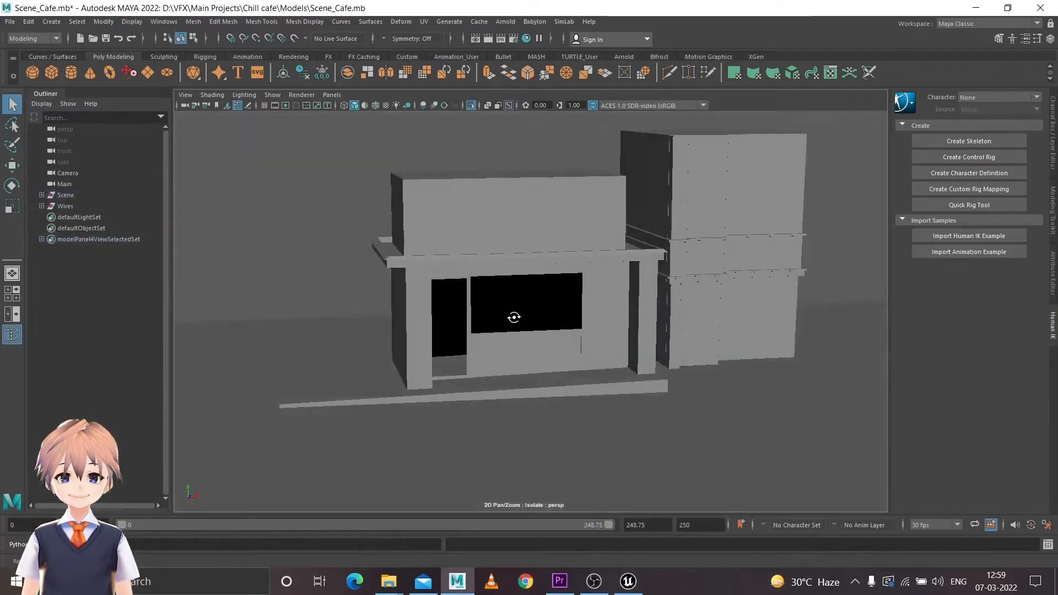
{"action": "left_click", "coordinate": [511, 331]}
{"action": "mouse_move", "coordinate": [511, 331]}
{"action": "left_mouse_down", "text": "alt"}
{"action": "mouse_move", "coordinate": [498, 345]}
{"action": "mouse_move", "coordinate": [421, 274]}
{"action": "mouse_move", "coordinate": [498, 379]}
{"action": "left_mouse_up", "text": "alt"}
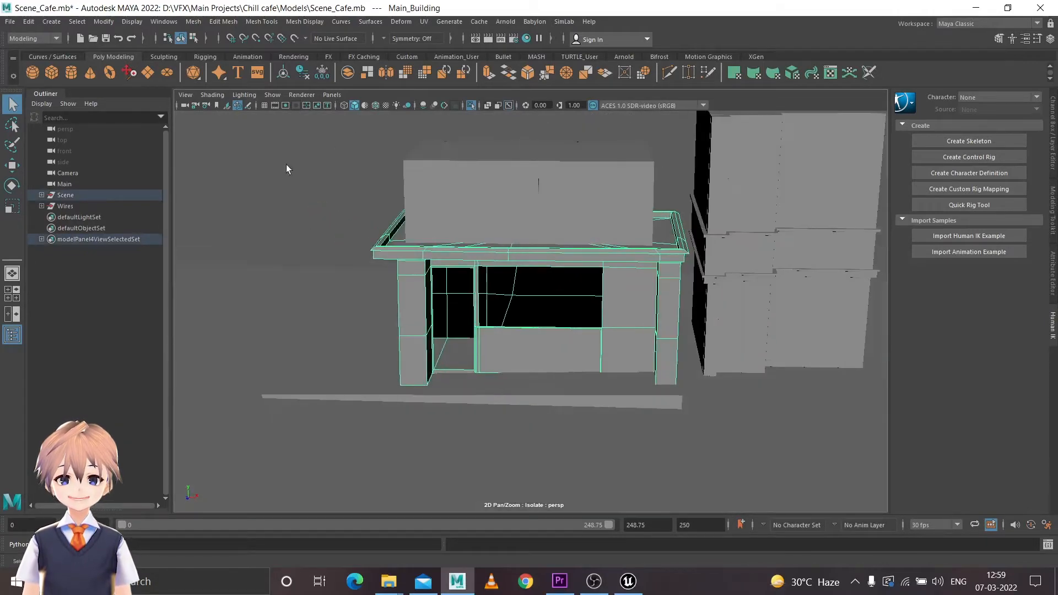
{"action": "left_click_drag", "start_coordinate": [776, 460], "coordinate": [776, 460]}
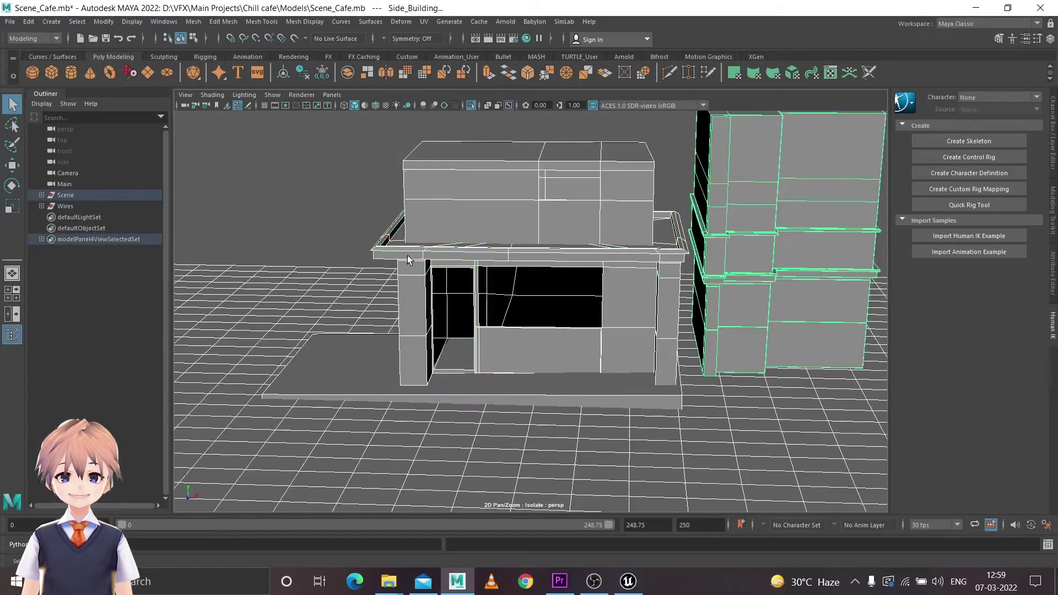
Step: Export the selection as an FBX file named main via File > Export Selection
{"action": "left_click", "coordinate": [10, 21]}
{"action": "left_click", "coordinate": [96, 166]}
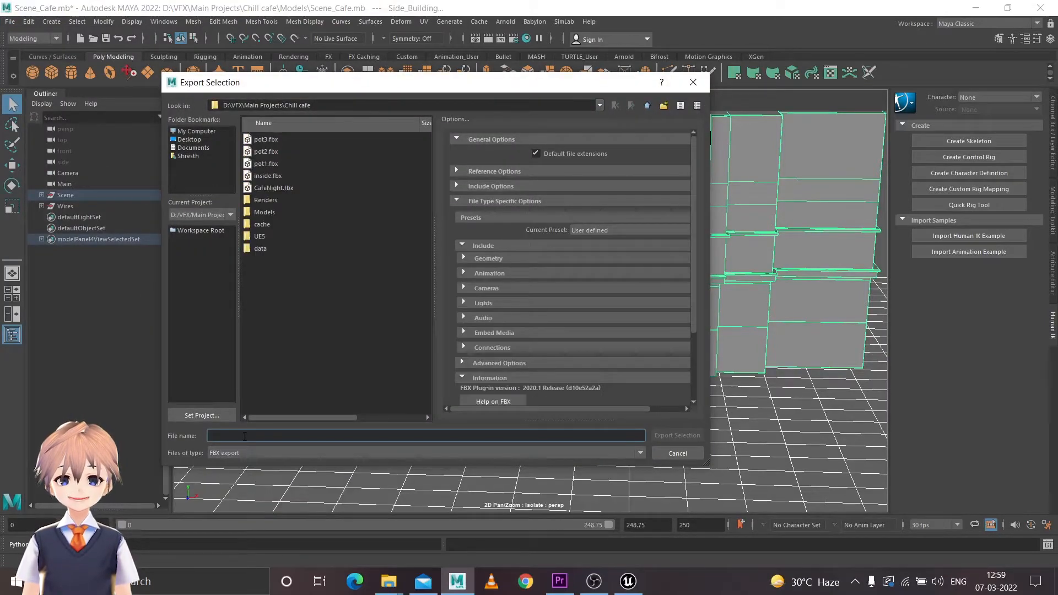
{"action": "type", "text": "main"}
{"action": "left_click", "coordinate": [341, 361]}
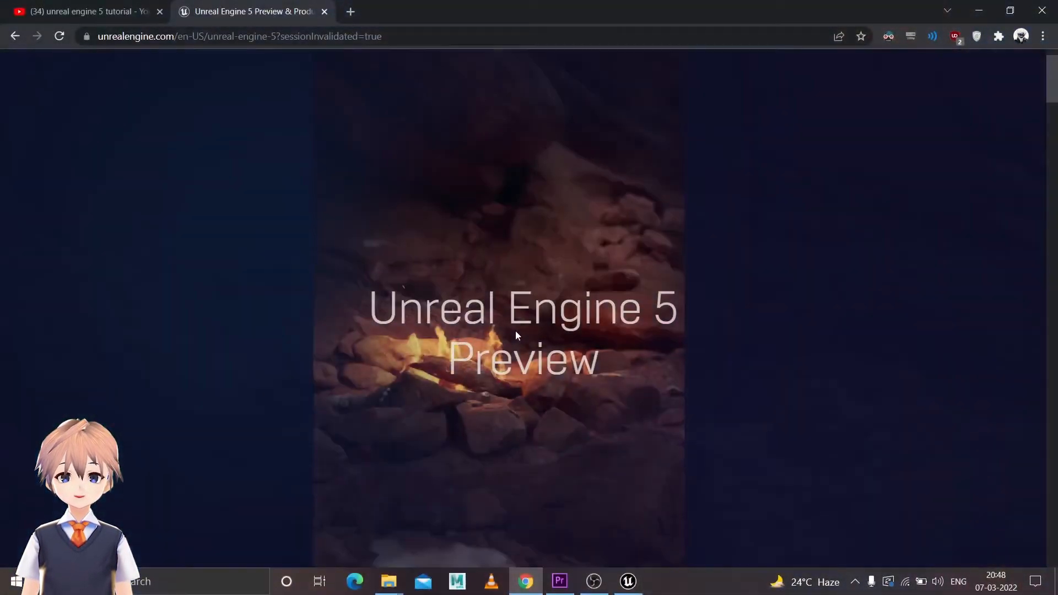
{"action": "scroll", "coordinate": [515, 330], "scroll_direction": "down", "scroll_amount": 5}
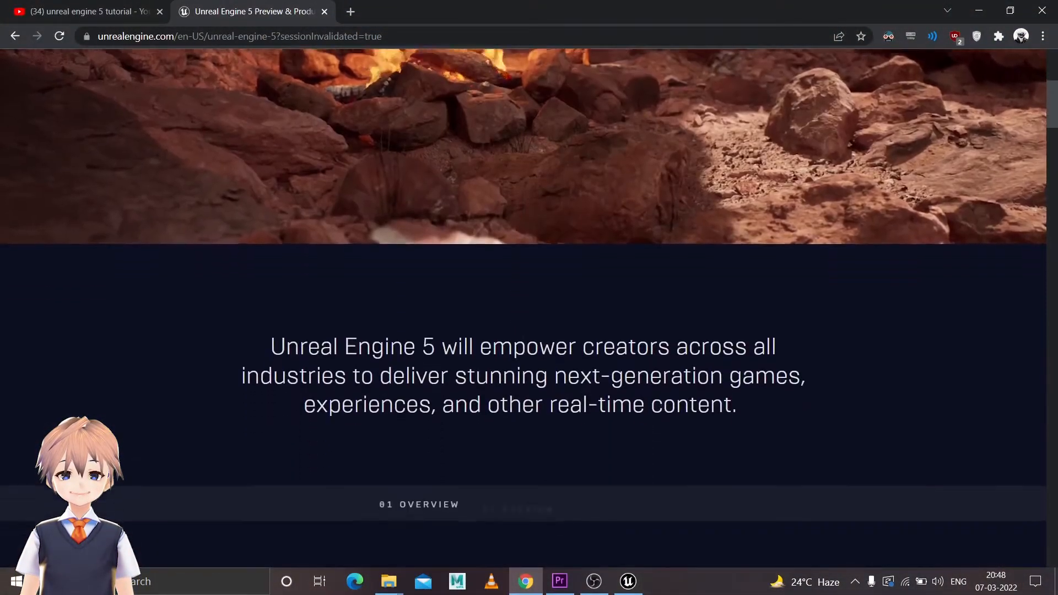
{"action": "scroll", "coordinate": [515, 331], "scroll_direction": "down", "scroll_amount": 3}
{"action": "scroll", "coordinate": [515, 331], "scroll_direction": "down", "scroll_amount": 4}
{"action": "scroll", "coordinate": [515, 330], "scroll_direction": "down", "scroll_amount": 4}
{"action": "scroll", "coordinate": [515, 331], "scroll_direction": "down", "scroll_amount": 2}
{"action": "scroll", "coordinate": [515, 330], "scroll_direction": "down", "scroll_amount": 4}
{"action": "scroll", "coordinate": [515, 330], "scroll_direction": "down", "scroll_amount": 5}
{"action": "scroll", "coordinate": [514, 331], "scroll_direction": "down", "scroll_amount": 2}
{"action": "scroll", "coordinate": [515, 331], "scroll_direction": "down", "scroll_amount": 4}
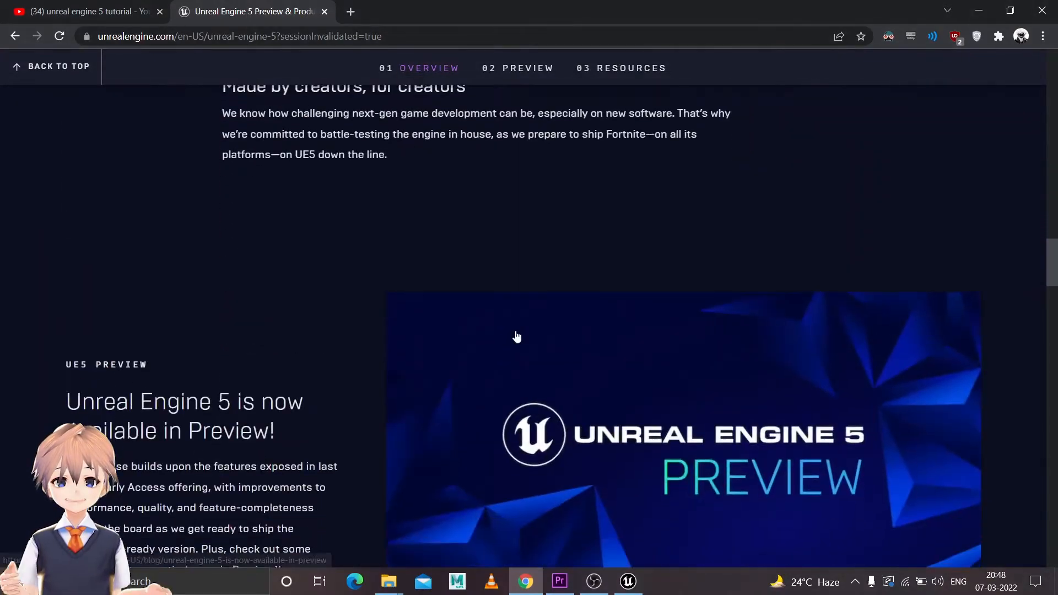
{"action": "scroll", "coordinate": [515, 331], "scroll_direction": "down", "scroll_amount": 3}
Step: Switch to the YouTube tab and show the game project templates in UE5's Project Browser
{"action": "left_click", "coordinate": [102, 13]}
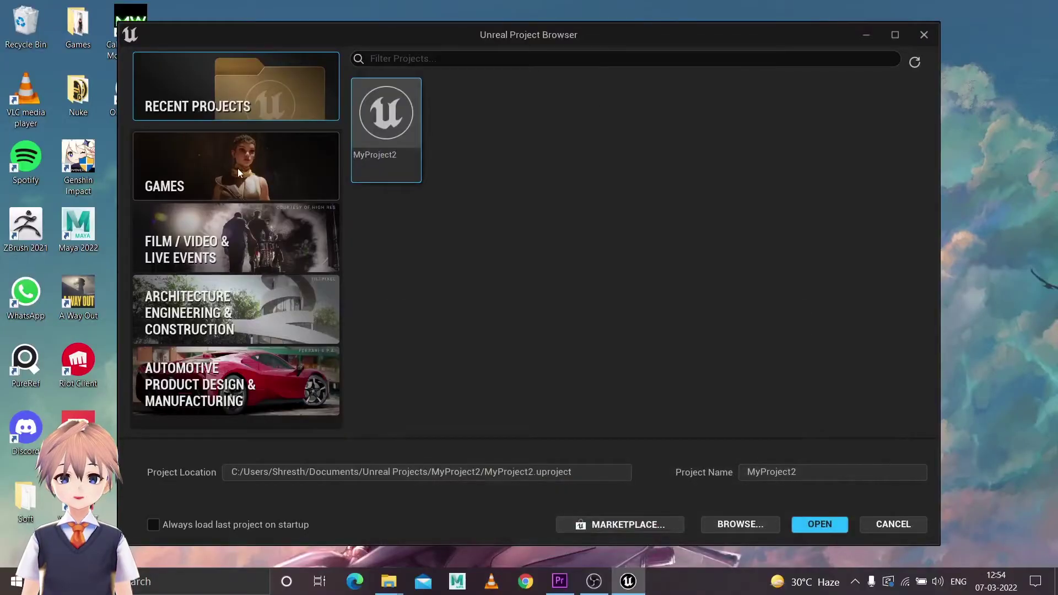
{"action": "left_click", "coordinate": [237, 167]}
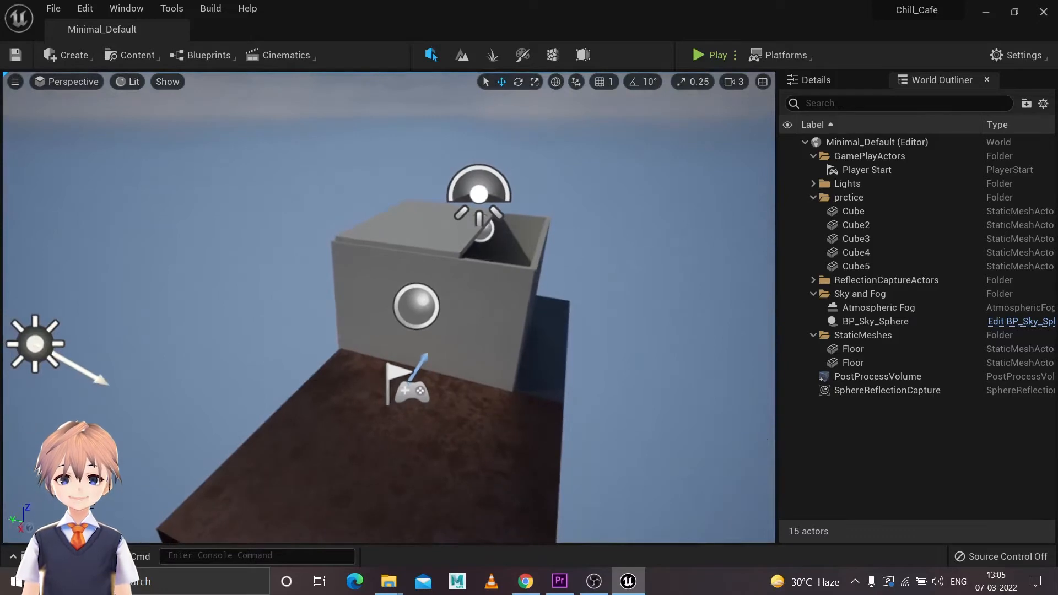
Step: Bring up the Content Drawer (Ctrl+Space) at the top-level Content folder and expand ChillCafe
{"action": "key", "text": "ctrl+space"}
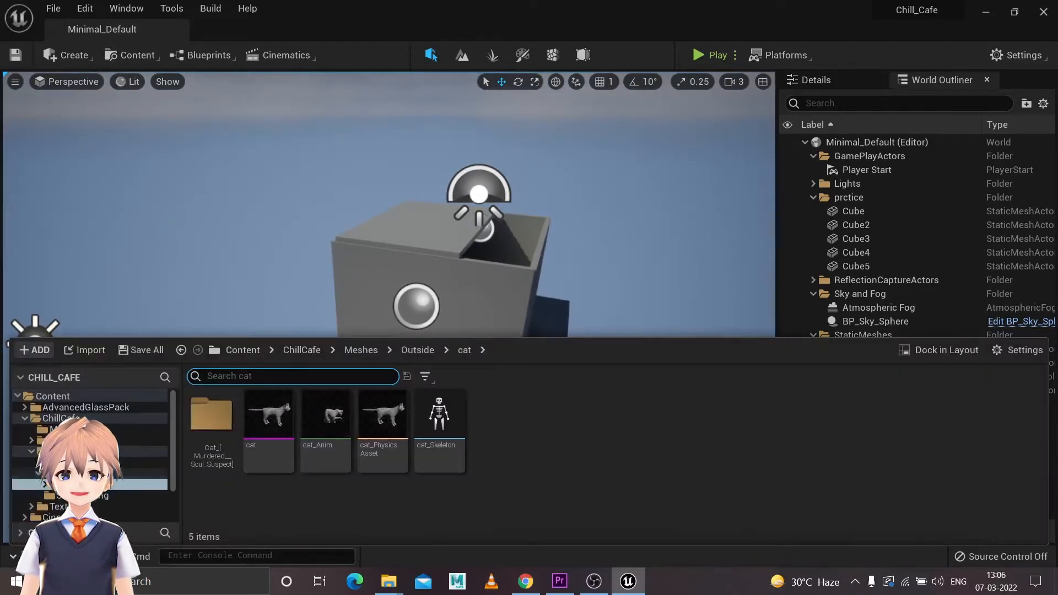
{"action": "left_click", "coordinate": [52, 396]}
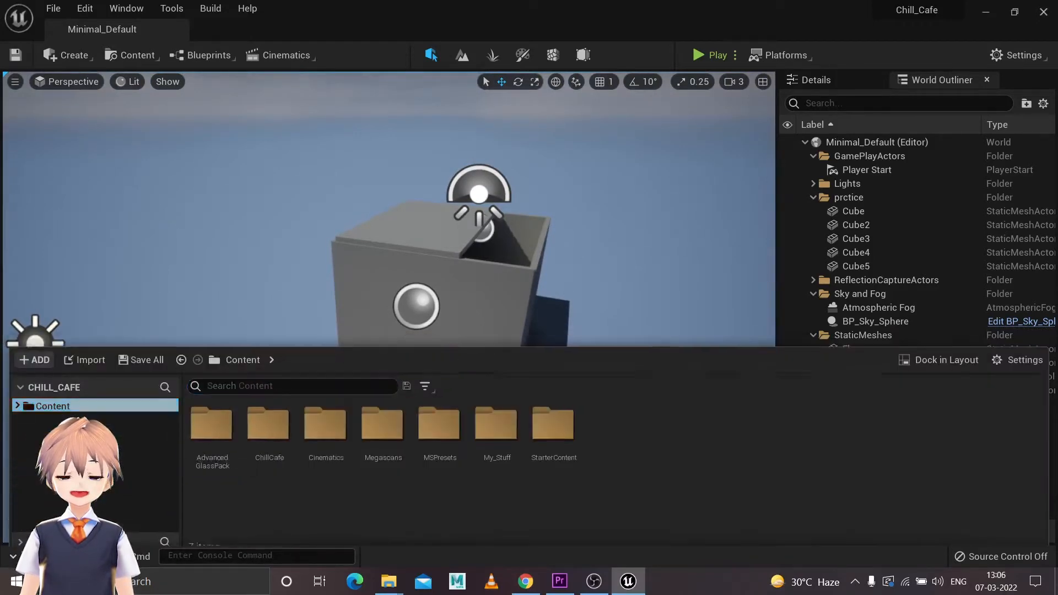
{"action": "key", "text": "ctrl+space"}
{"action": "key", "text": "ctrl+space"}
{"action": "key", "text": "ctrl+space"}
{"action": "key", "text": "ctrl+space"}
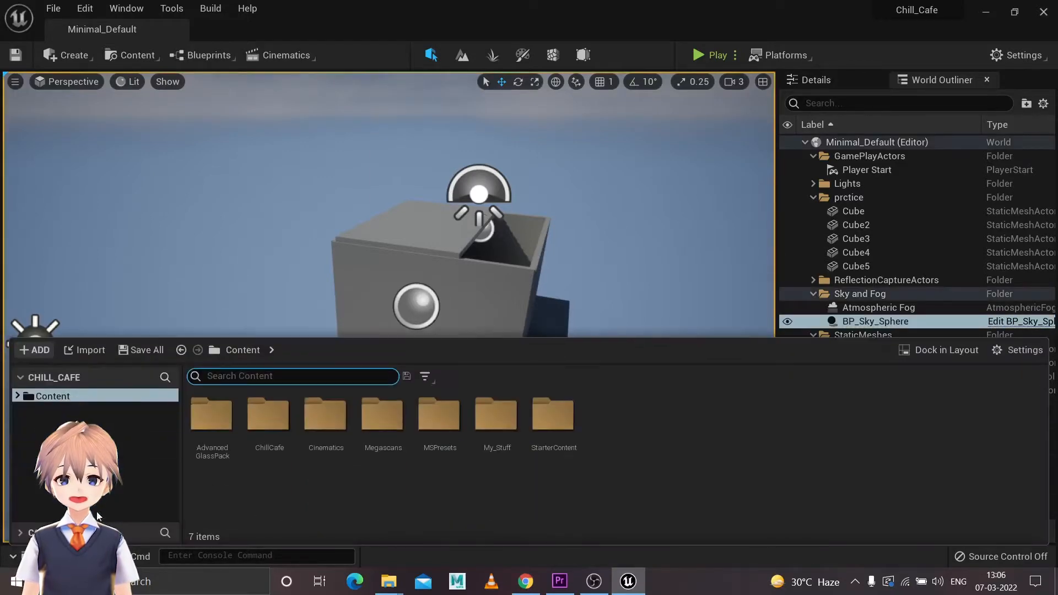
{"action": "key", "text": "ctrl+space"}
{"action": "key", "text": "ctrl+space"}
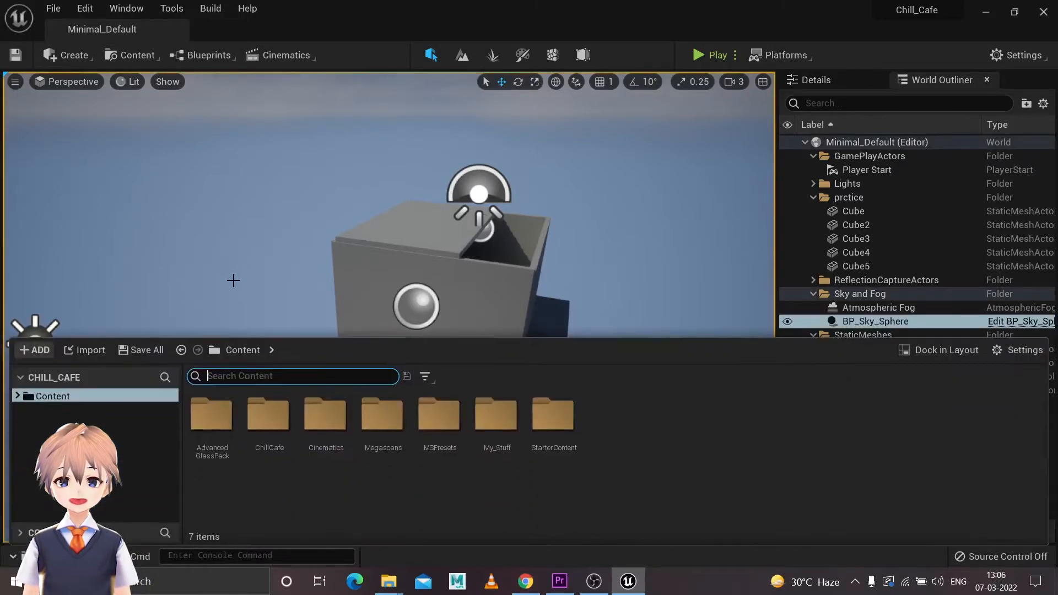
{"action": "key", "text": "ctrl+space"}
{"action": "key", "text": "ctrl+space"}
{"action": "key", "text": "ctrl+space"}
{"action": "key", "text": "ctrl+space"}
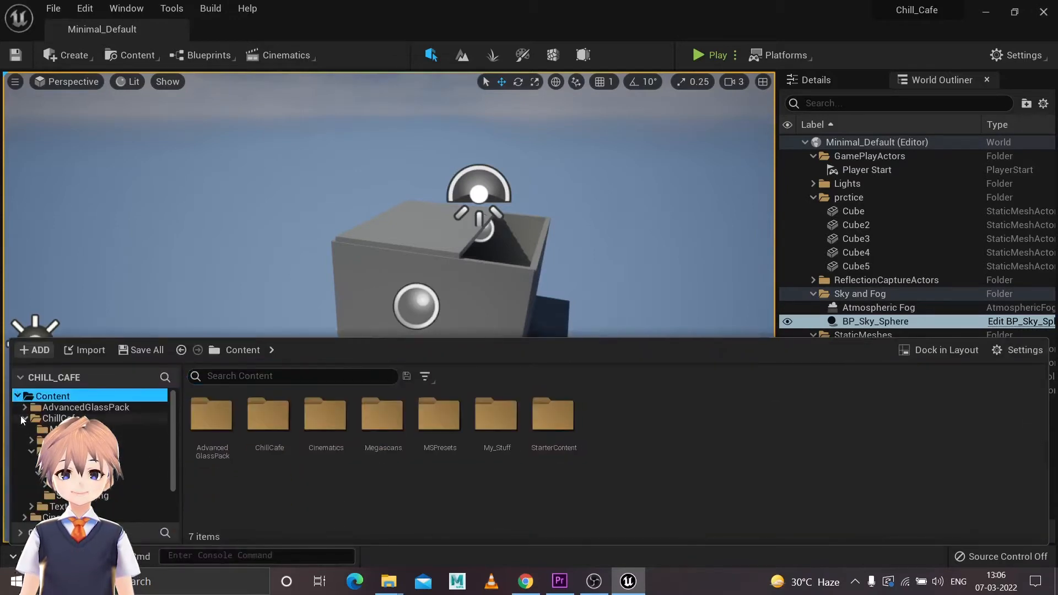
{"action": "left_click", "coordinate": [62, 418]}
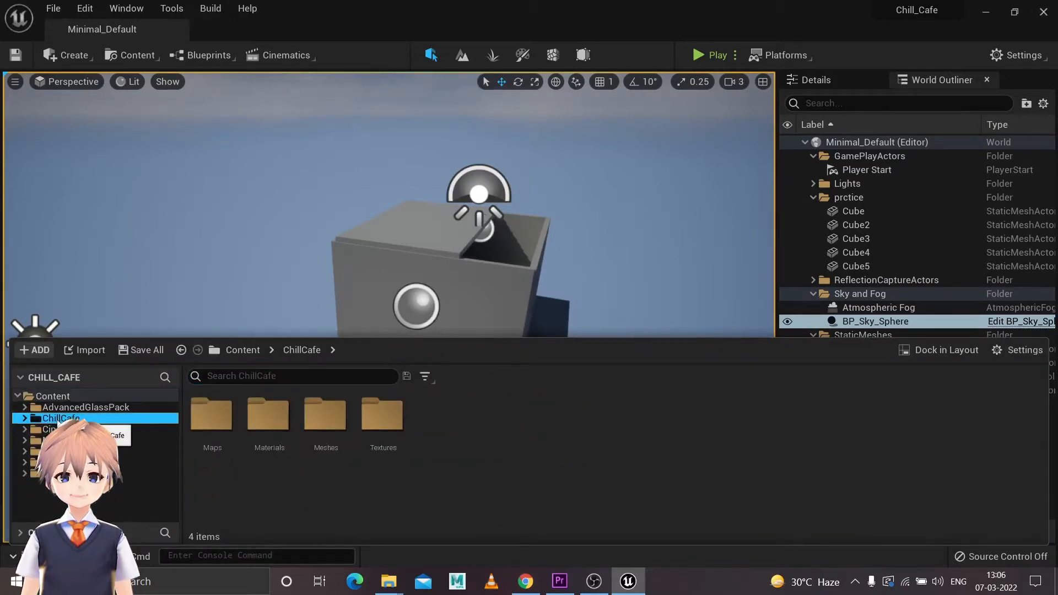
Step: Browse ChillCafe's Maps folder with CafeNight, then its Materials folder
{"action": "left_click", "coordinate": [219, 475]}
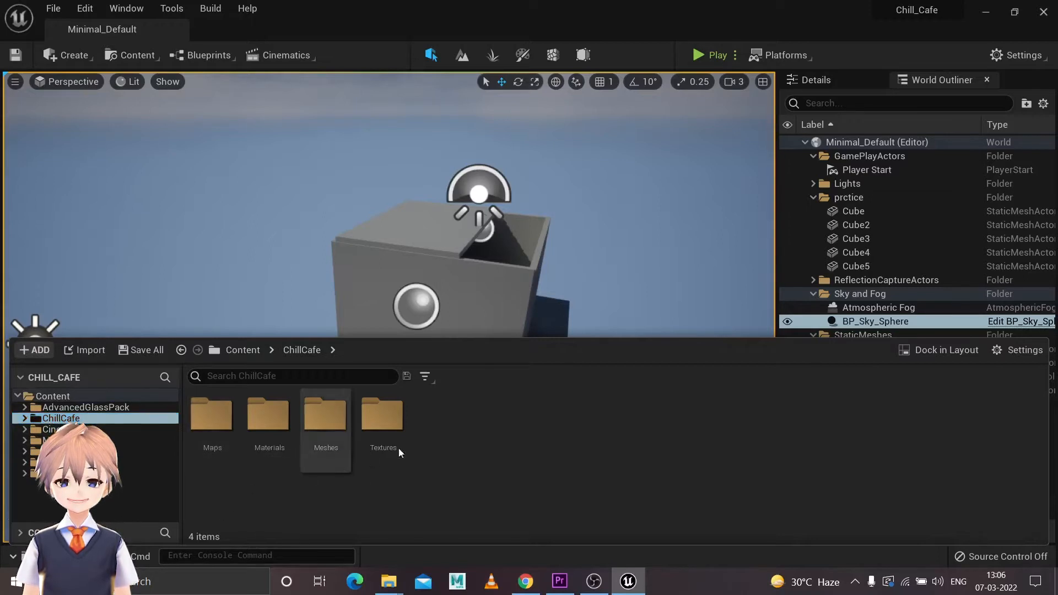
{"action": "left_click", "coordinate": [267, 430]}
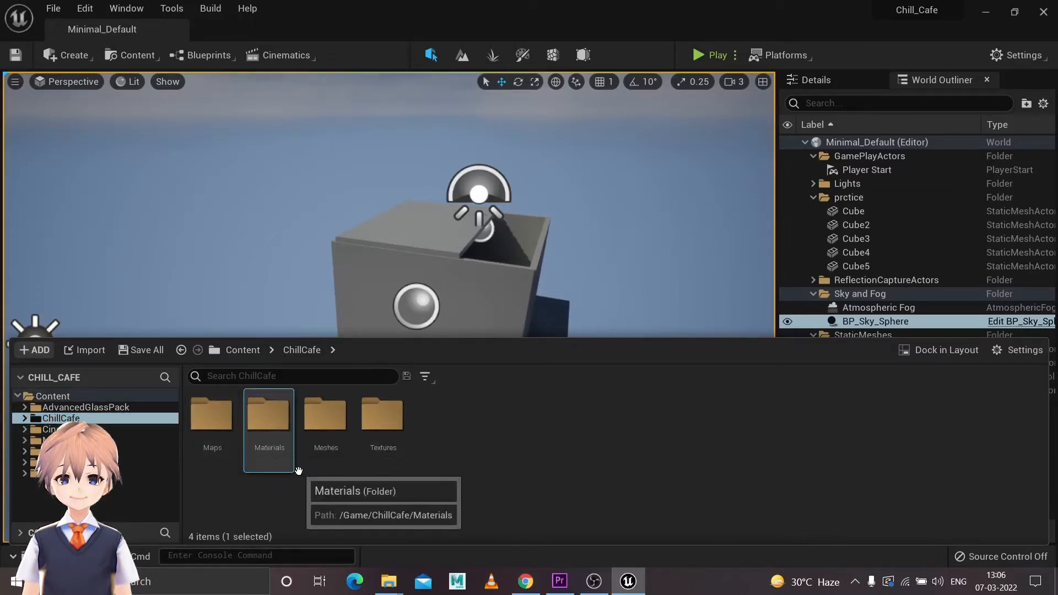
{"action": "double_click", "coordinate": [213, 439]}
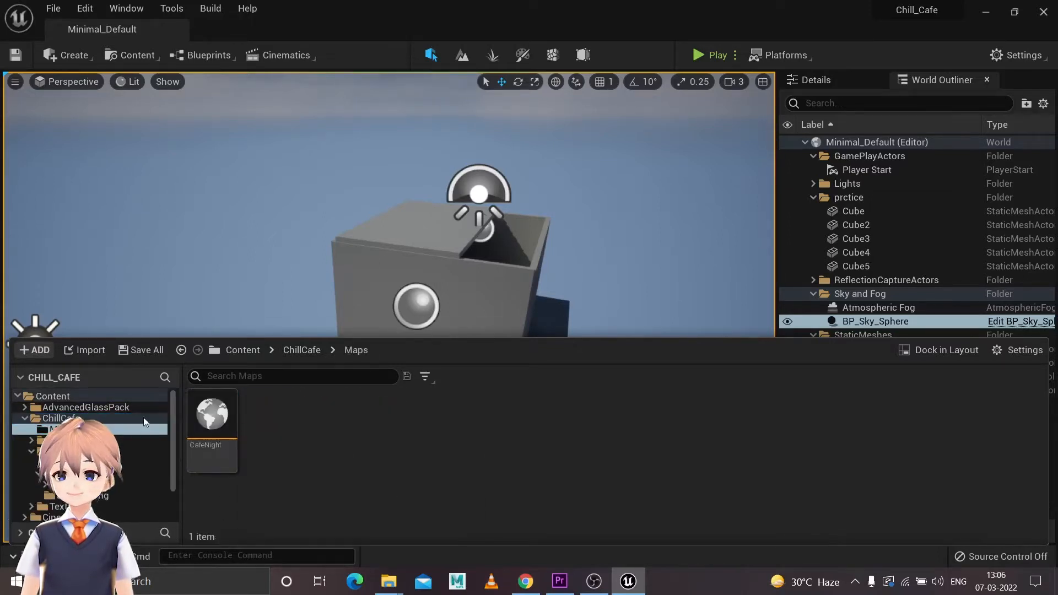
{"action": "left_click", "coordinate": [63, 418]}
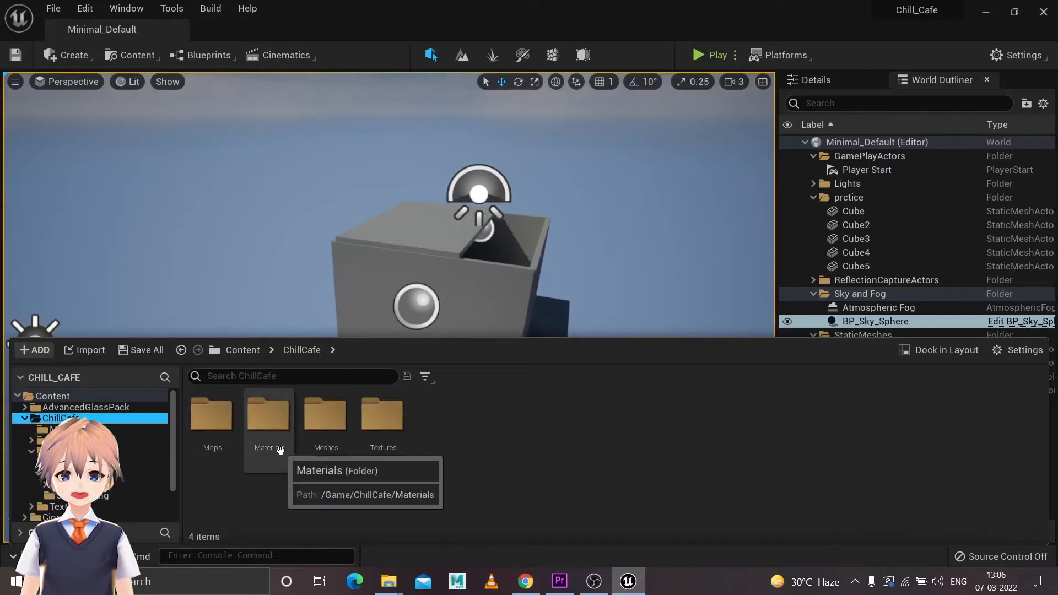
{"action": "left_click", "coordinate": [268, 430]}
{"action": "double_click", "coordinate": [267, 430]}
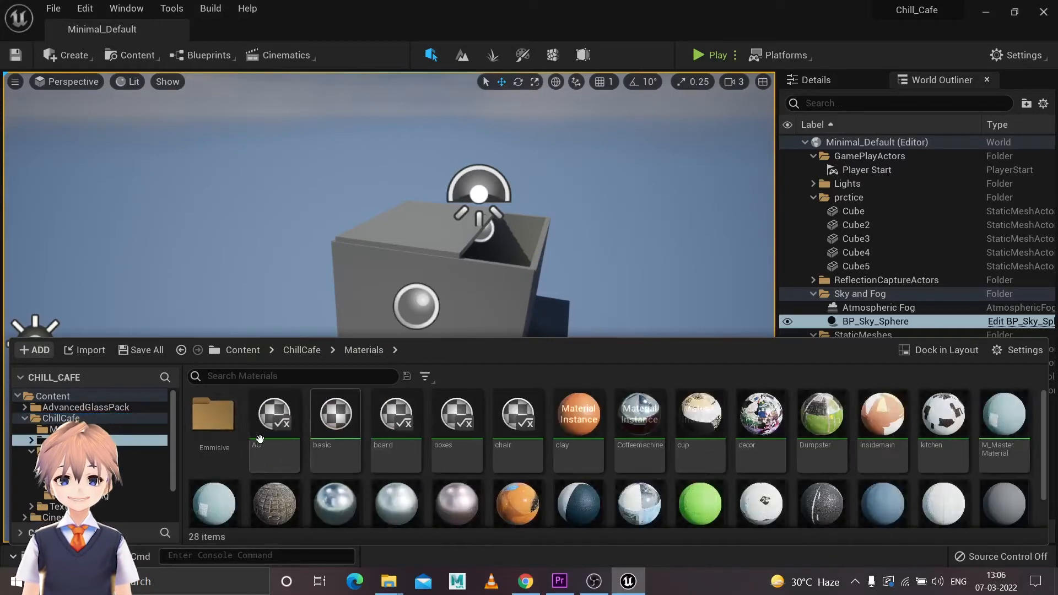
Step: Look into the Textures folder, then dismiss the Content Drawer to see the scene
{"action": "left_click", "coordinate": [62, 419]}
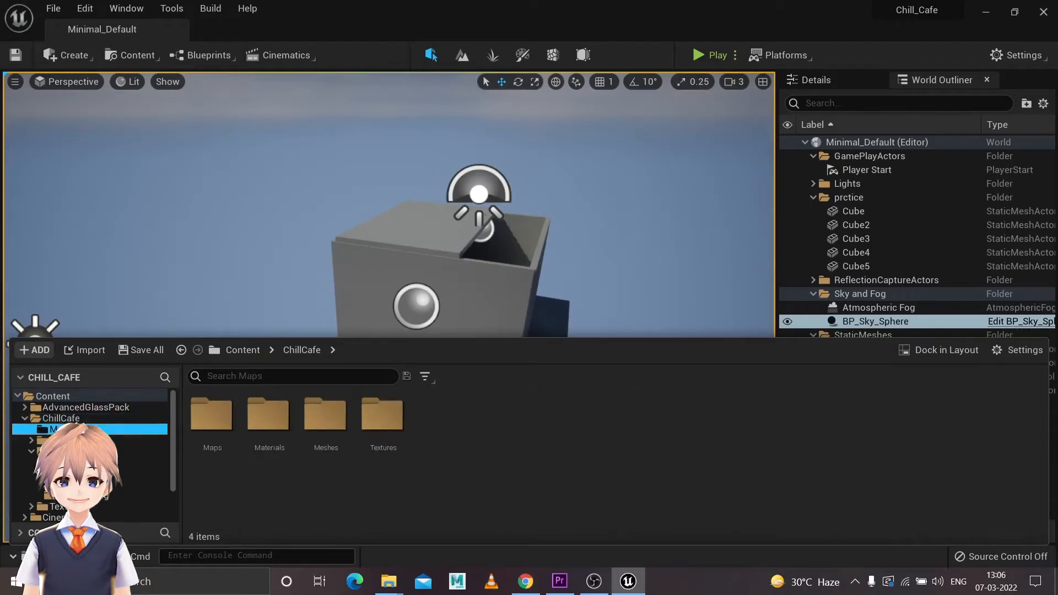
{"action": "left_click", "coordinate": [62, 418]}
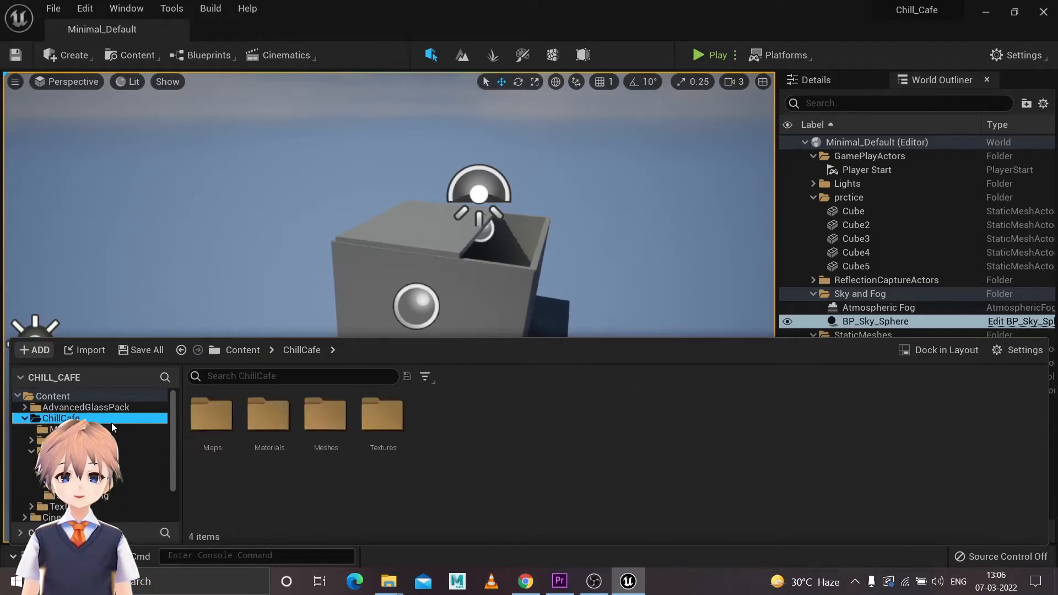
{"action": "left_click", "coordinate": [383, 422]}
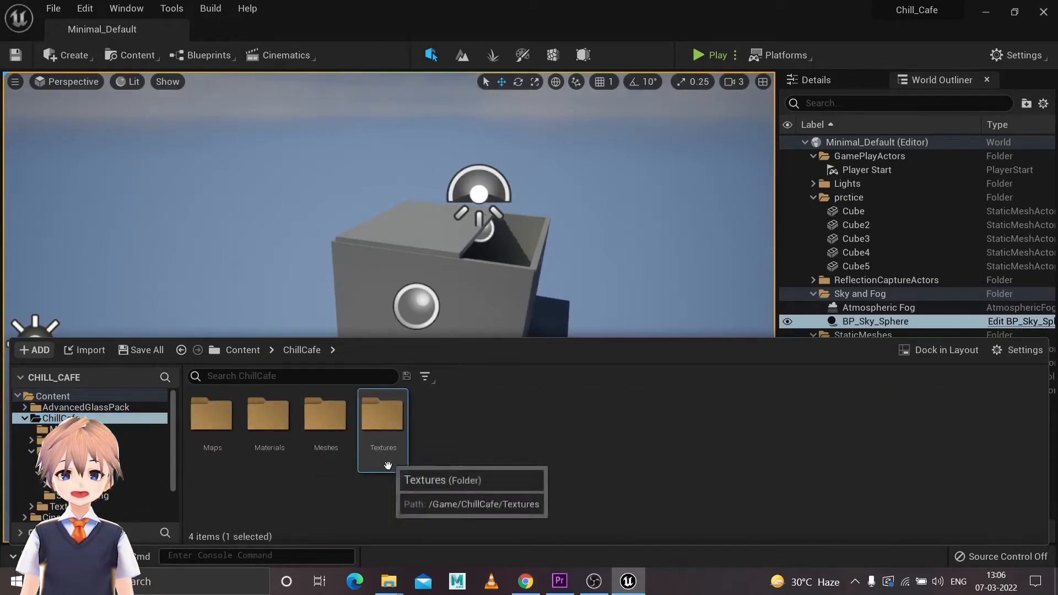
{"action": "left_click", "coordinate": [165, 212]}
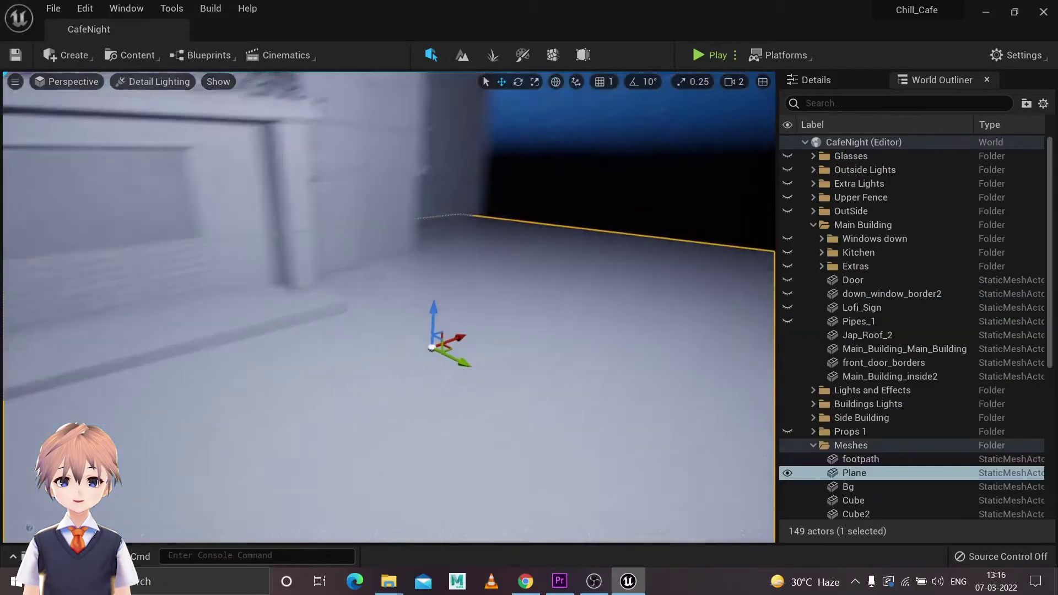
Step: Fly through the street scene, selecting the main and side buildings, and browse cinematic actors
{"action": "right_click_drag", "start_coordinate": [442, 331], "coordinate": [442, 290]}
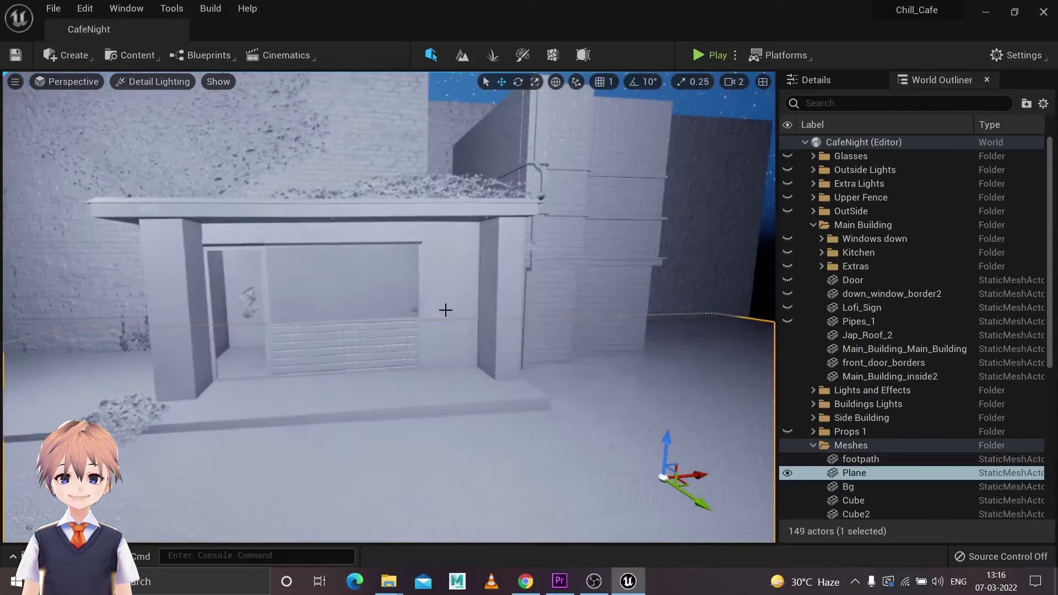
{"action": "left_click", "coordinate": [442, 289]}
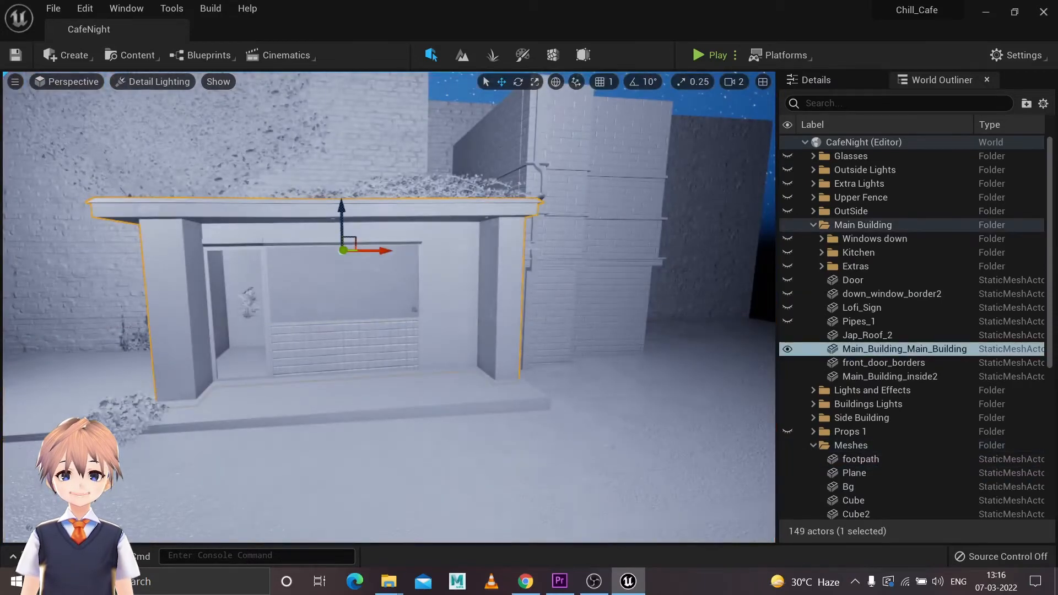
{"action": "left_click", "coordinate": [571, 216]}
{"action": "right_click_drag", "start_coordinate": [570, 215], "coordinate": [330, 248]}
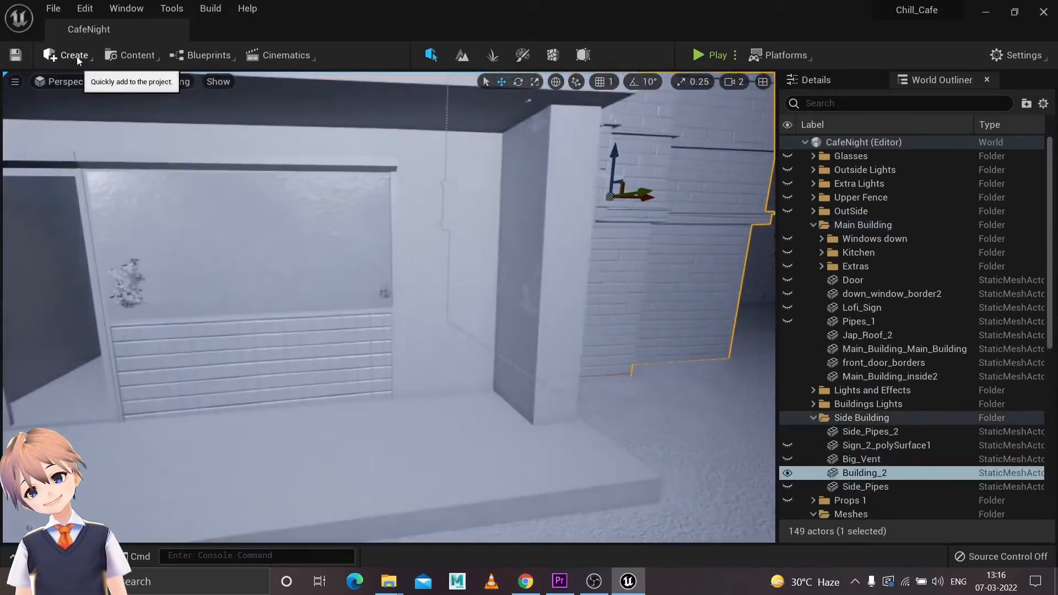
{"action": "left_click", "coordinate": [73, 56]}
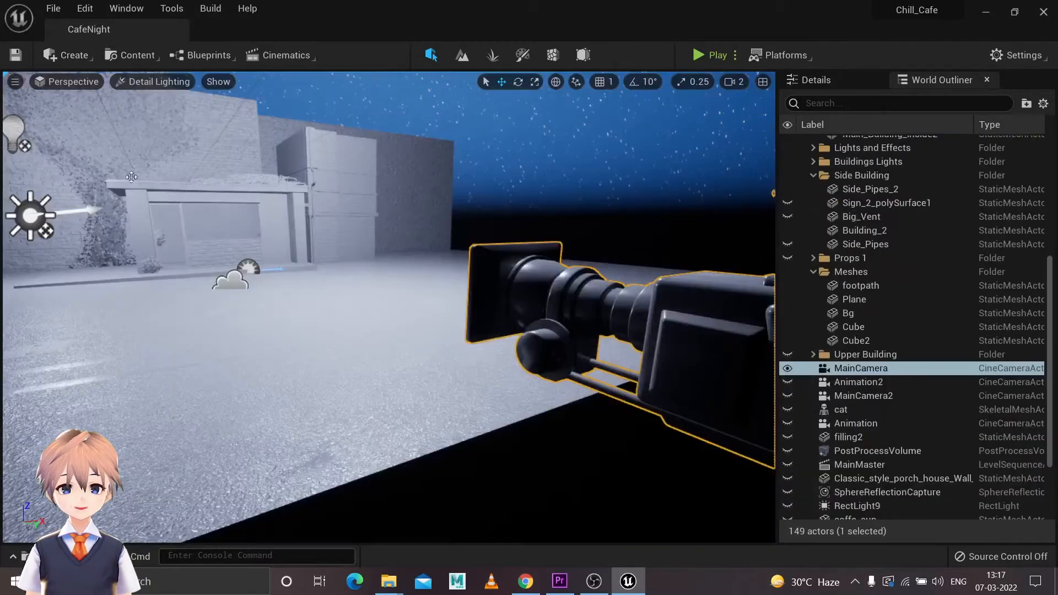
Step: Move in around MainCamera and pilot it to view the storefront (Ctrl+Shift+P)
{"action": "right_click_drag", "start_coordinate": [455, 315], "coordinate": [248, 331]}
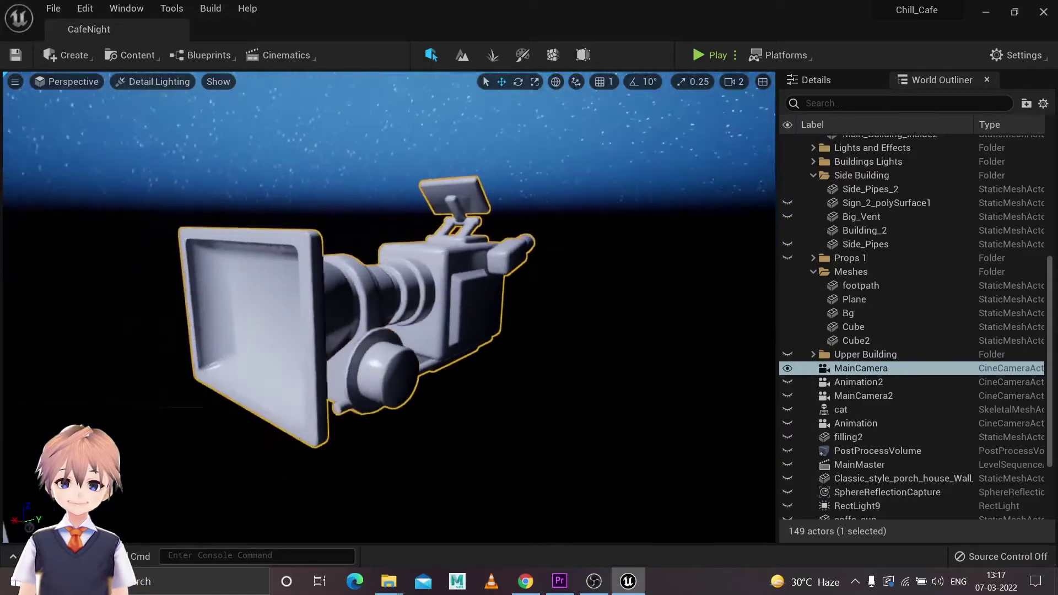
{"action": "right_click_drag", "start_coordinate": [389, 314], "coordinate": [248, 331]}
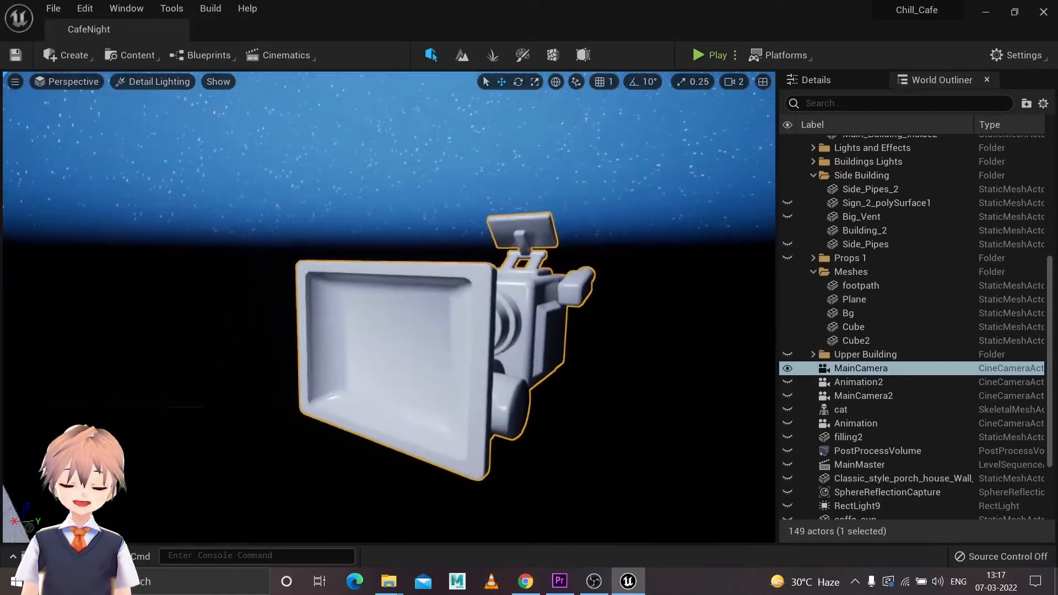
{"action": "key", "text": "ctrl+shift+p"}
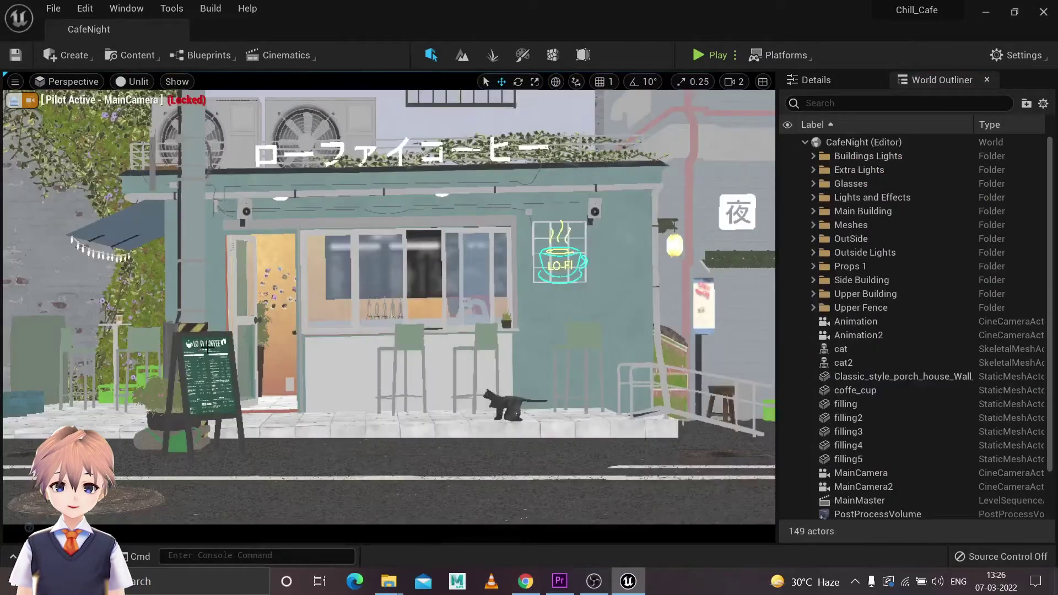
Step: Inspect the chalkboard sign, interior decor and Bg background mesh through the camera
{"action": "left_click", "coordinate": [208, 355]}
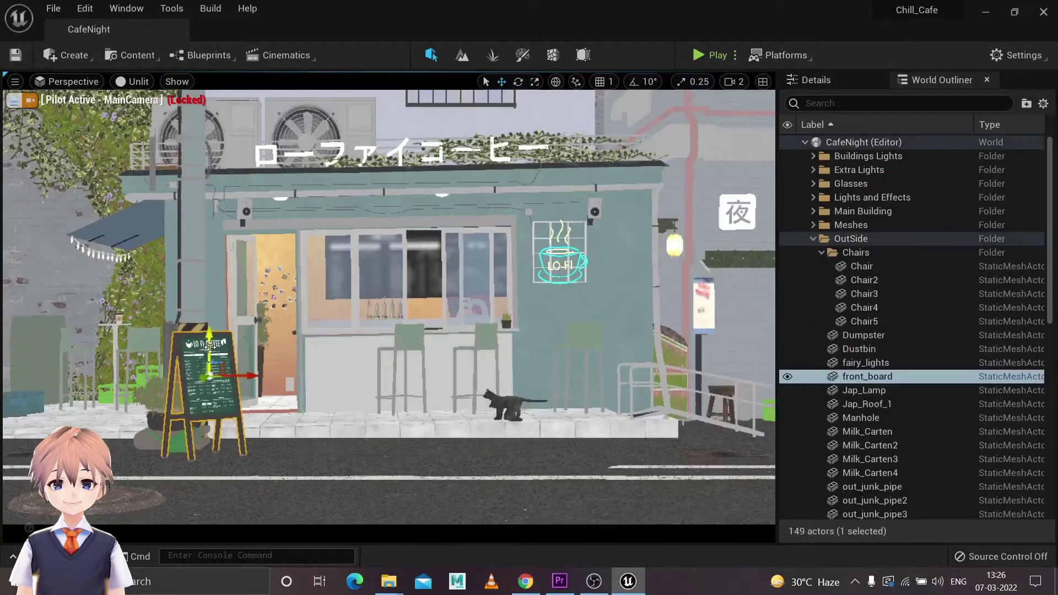
{"action": "left_click", "coordinate": [282, 278]}
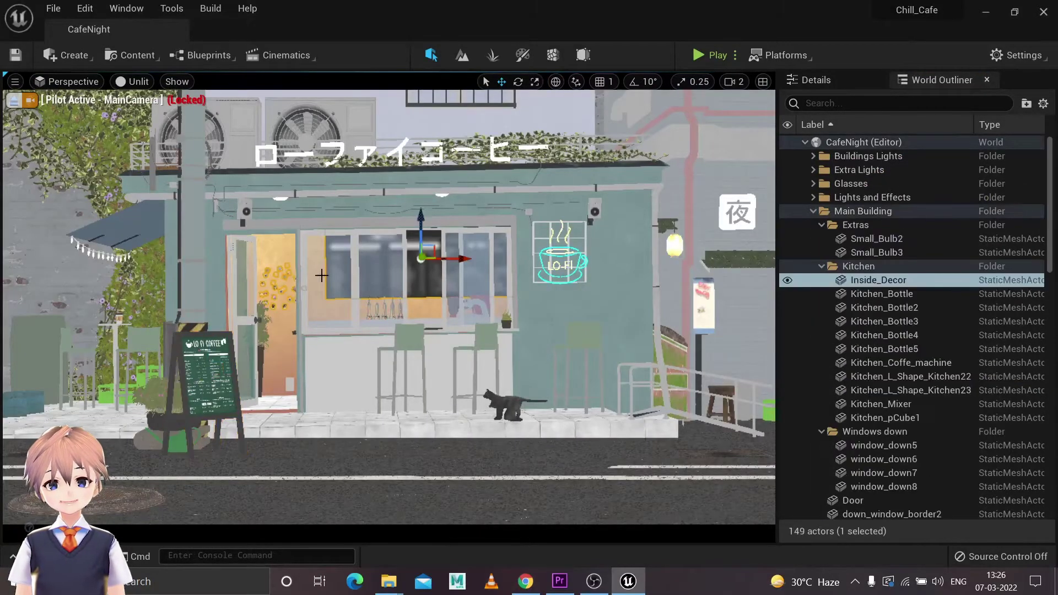
{"action": "left_click", "coordinate": [404, 338]}
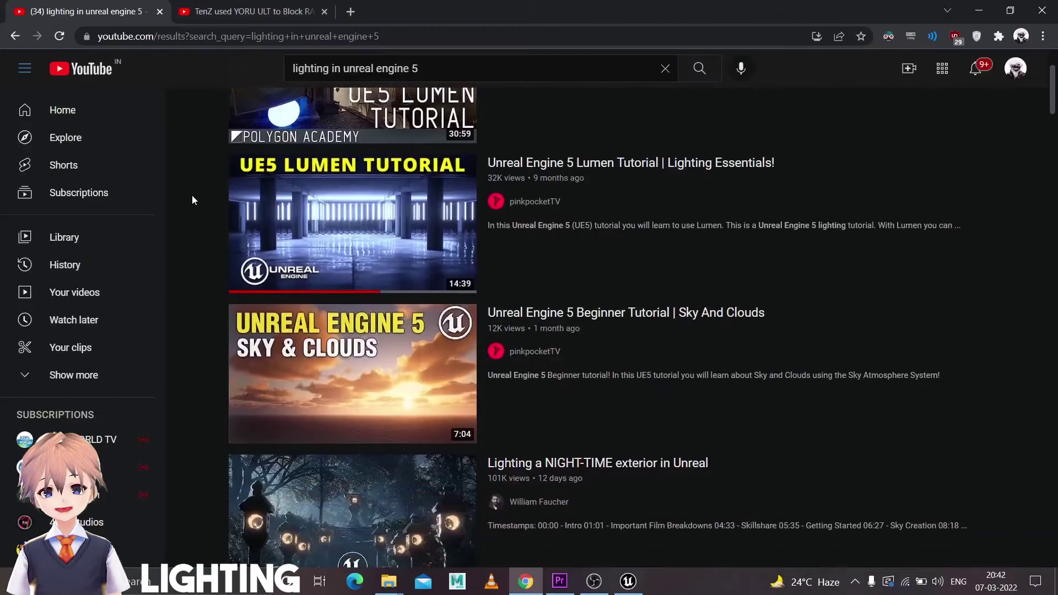
{"action": "scroll", "coordinate": [191, 198], "scroll_direction": "down", "scroll_amount": 2}
{"action": "scroll", "coordinate": [197, 211], "scroll_direction": "down", "scroll_amount": 2}
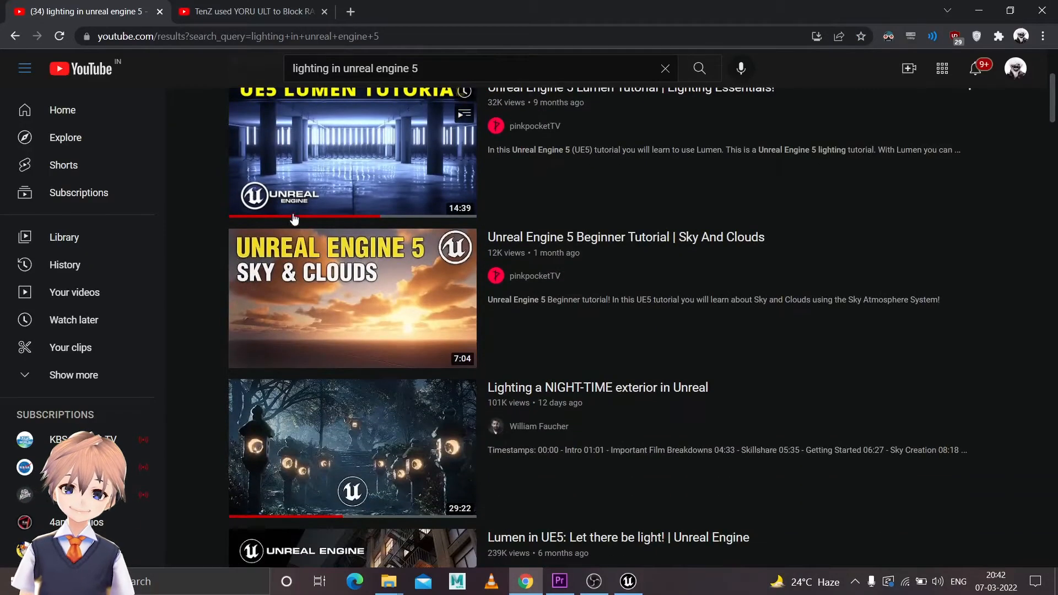
{"action": "scroll", "coordinate": [198, 232], "scroll_direction": "down", "scroll_amount": 3}
{"action": "scroll", "coordinate": [197, 240], "scroll_direction": "down", "scroll_amount": 3}
{"action": "scroll", "coordinate": [192, 239], "scroll_direction": "down", "scroll_amount": 3}
{"action": "scroll", "coordinate": [193, 239], "scroll_direction": "down", "scroll_amount": 3}
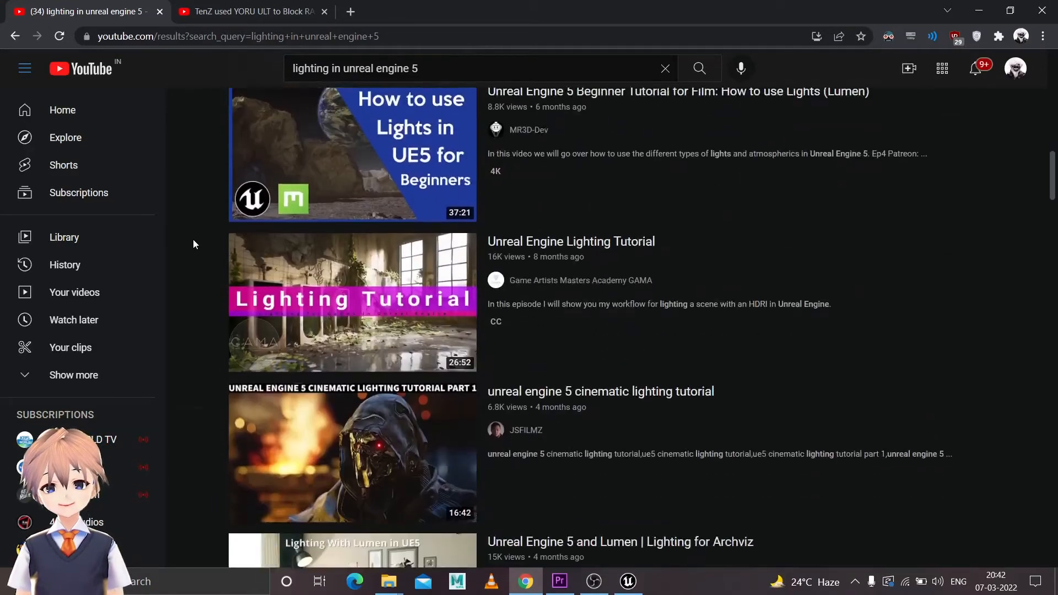
{"action": "scroll", "coordinate": [193, 238], "scroll_direction": "down", "scroll_amount": 3}
{"action": "scroll", "coordinate": [193, 239], "scroll_direction": "down", "scroll_amount": 3}
{"action": "scroll", "coordinate": [192, 239], "scroll_direction": "down", "scroll_amount": 3}
{"action": "scroll", "coordinate": [192, 239], "scroll_direction": "down", "scroll_amount": 3}
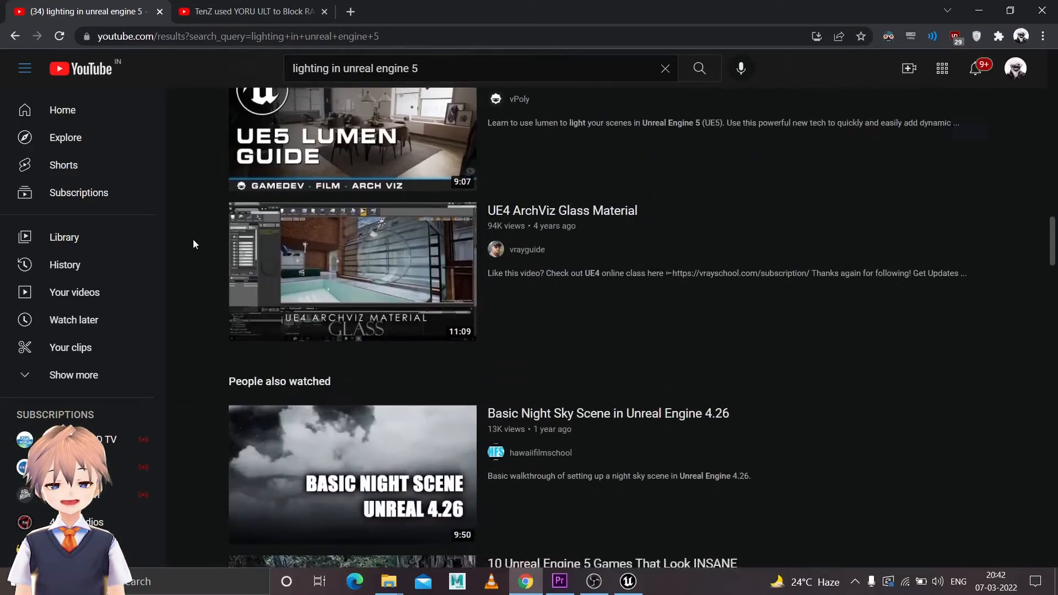
{"action": "scroll", "coordinate": [193, 239], "scroll_direction": "down", "scroll_amount": 3}
{"action": "scroll", "coordinate": [202, 257], "scroll_direction": "down", "scroll_amount": 2}
{"action": "scroll", "coordinate": [213, 282], "scroll_direction": "up", "scroll_amount": 3}
{"action": "scroll", "coordinate": [589, 369], "scroll_direction": "up", "scroll_amount": 4}
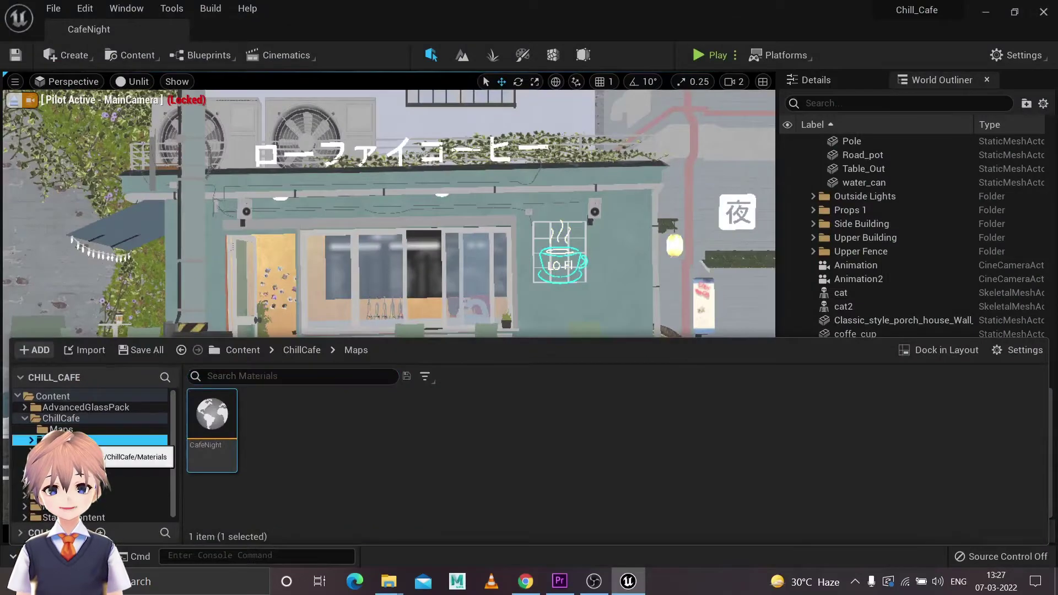
{"action": "left_click", "coordinate": [93, 451]}
Step: Close the Content Drawer, select a rect light under Extra Lights, and hide gizmos with Game View (G)
{"action": "double_click", "coordinate": [215, 422]}
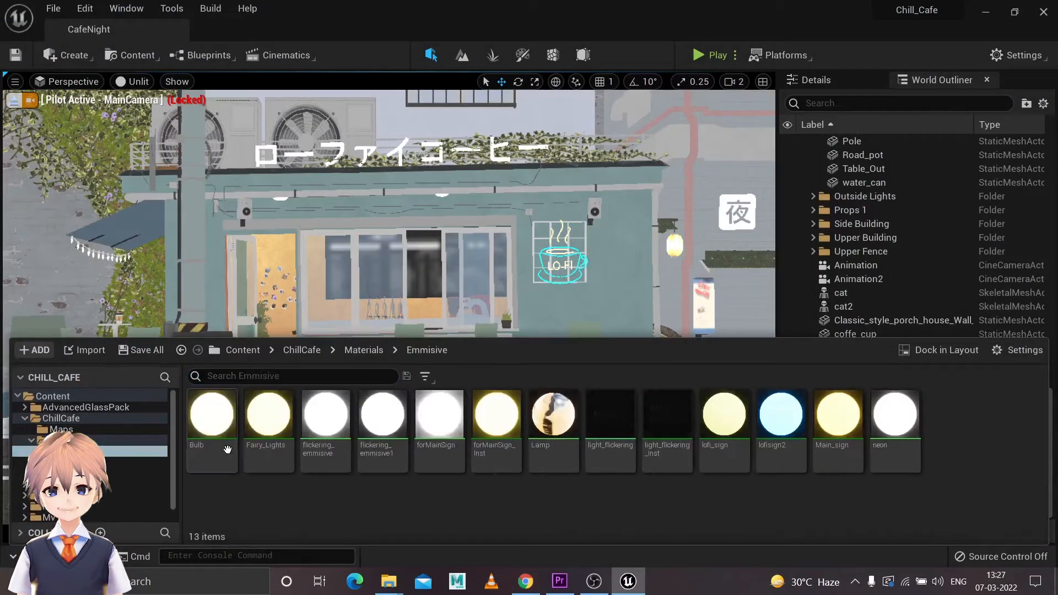
{"action": "key", "text": "ctrl+space"}
{"action": "left_click", "coordinate": [814, 169]}
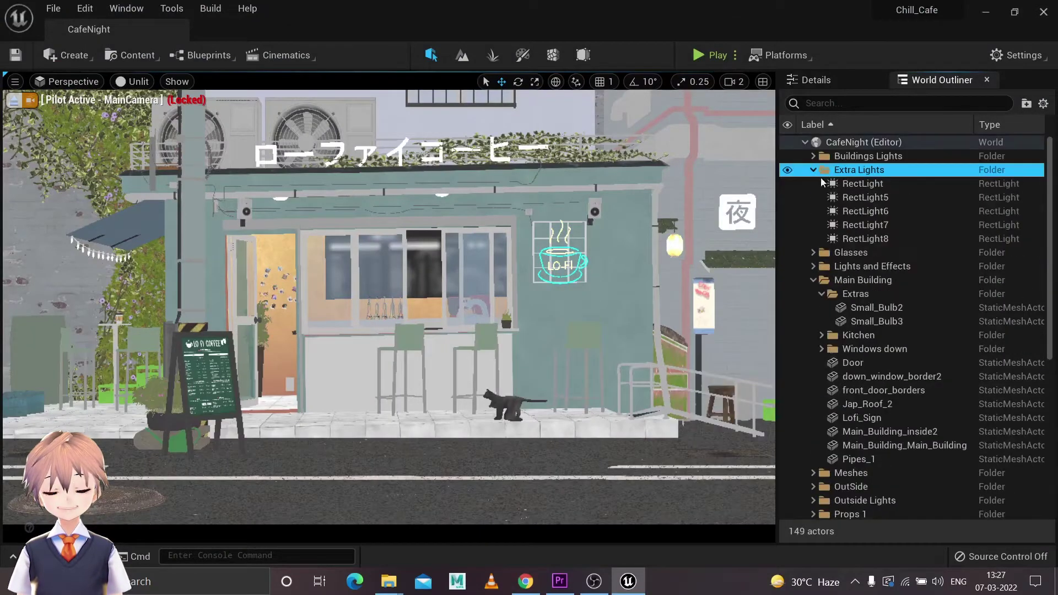
{"action": "left_click", "coordinate": [865, 211]}
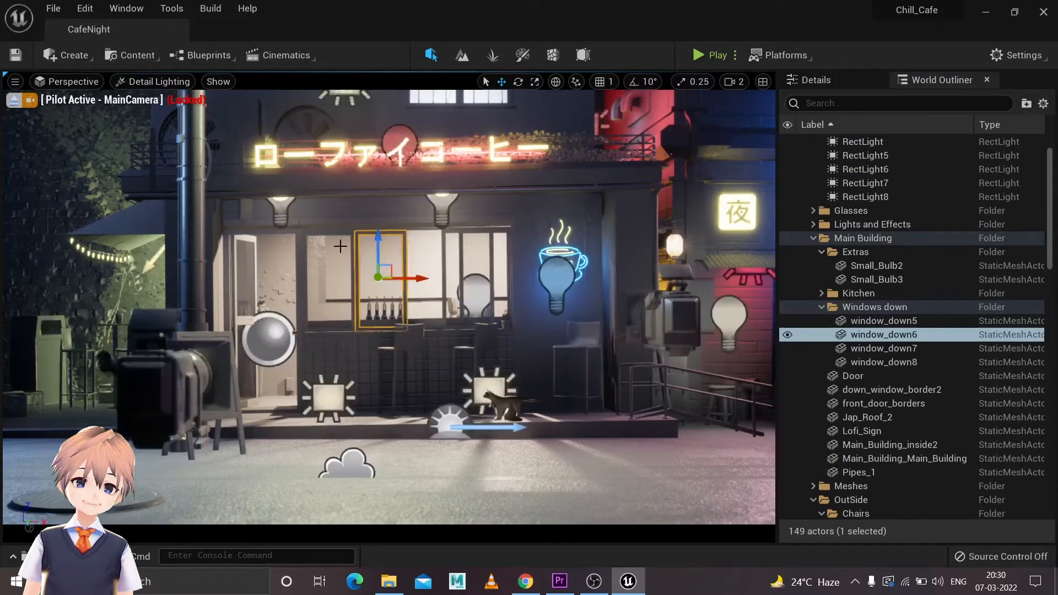
{"action": "key", "text": "g"}
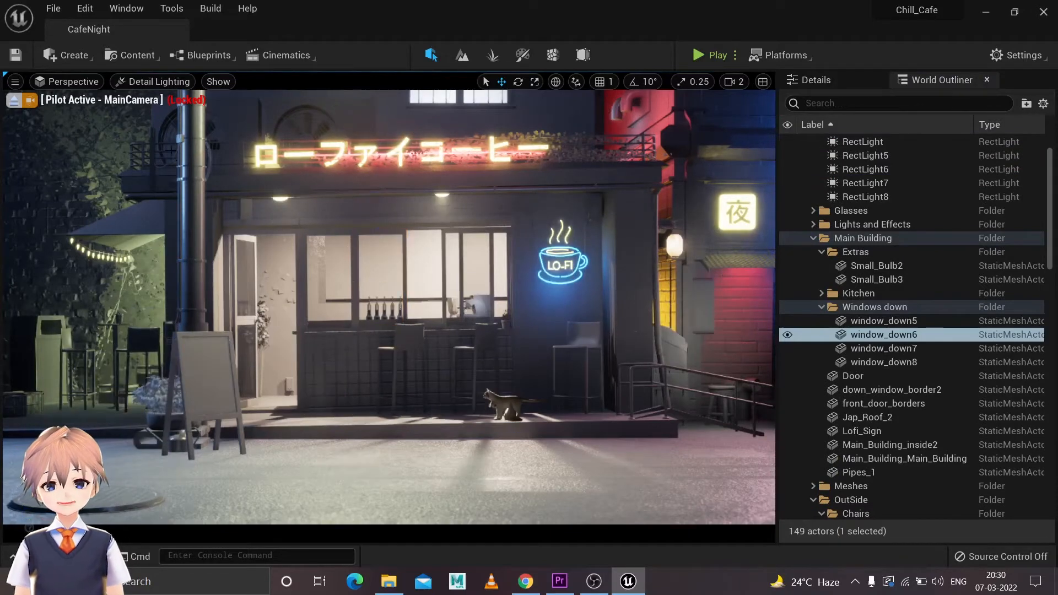
Step: Inspect props: overhead wires, fairy lights, stair fence, payphone and wooden stool
{"action": "left_click", "coordinate": [213, 170]}
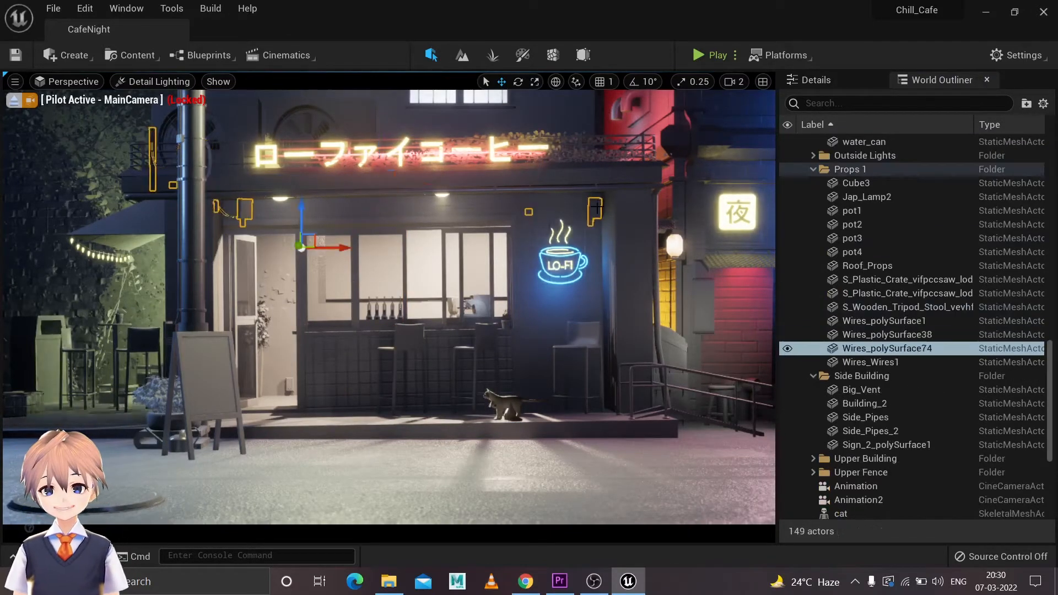
{"action": "left_click", "coordinate": [112, 355]}
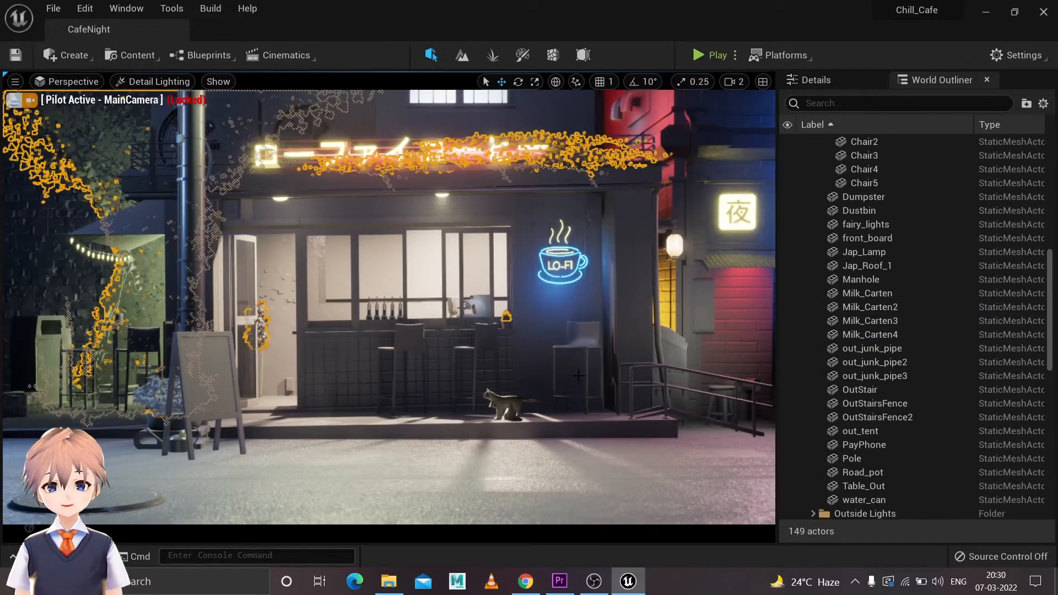
{"action": "left_click", "coordinate": [664, 346]}
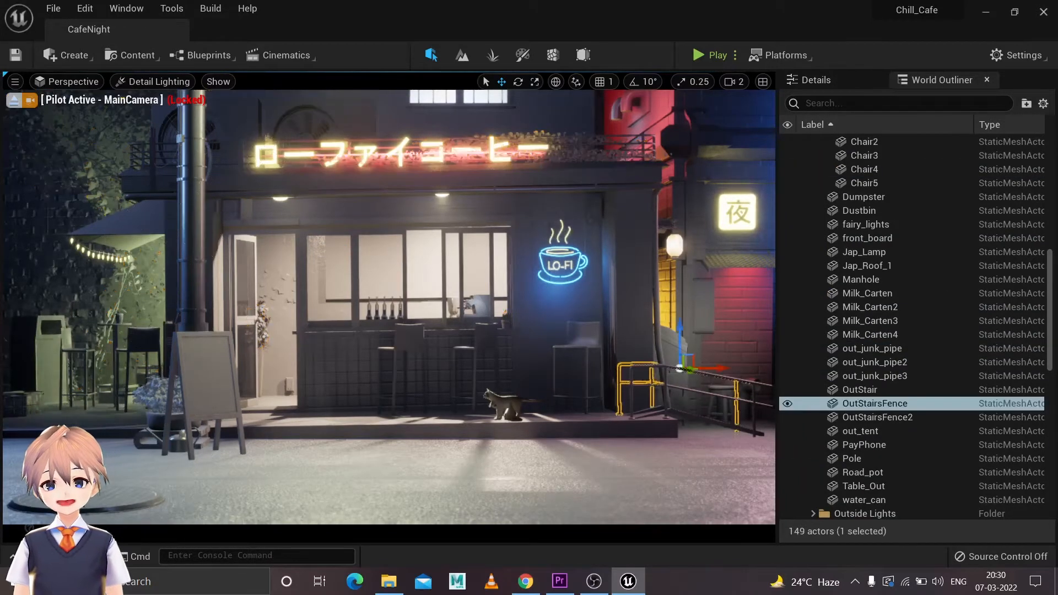
{"action": "left_click", "coordinate": [698, 376]}
{"action": "left_click", "coordinate": [724, 397]}
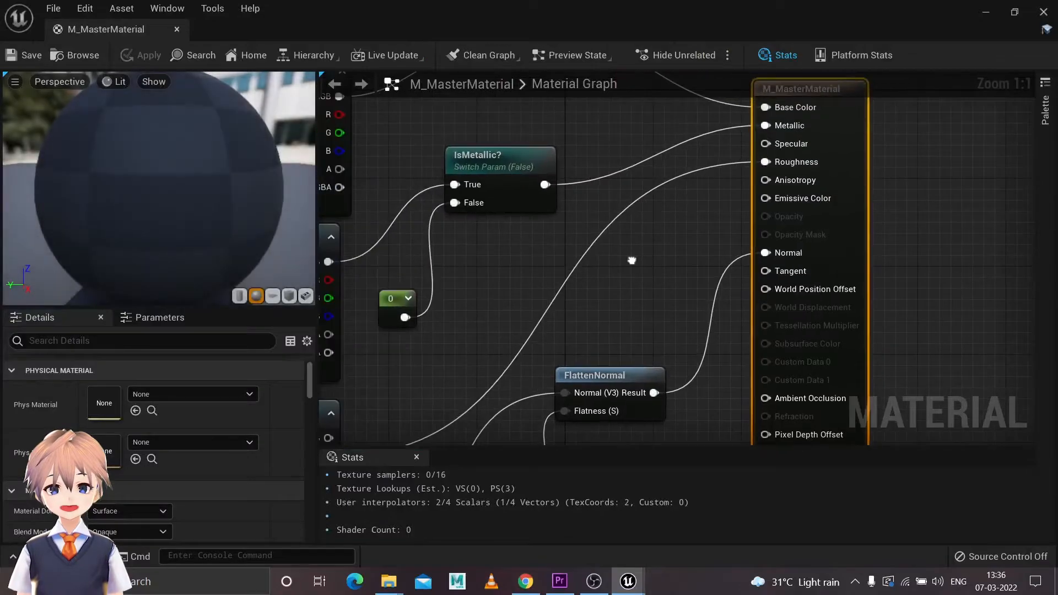
Step: Glance over the M_MasterMaterial graph, then show the Emmisive materials folder
{"action": "right_click_drag", "start_coordinate": [632, 262], "coordinate": [617, 270]}
{"action": "scroll", "coordinate": [617, 279], "scroll_direction": "down", "scroll_amount": 5}
{"action": "scroll", "coordinate": [661, 247], "scroll_direction": "up", "scroll_amount": 2}
{"action": "scroll", "coordinate": [690, 225], "scroll_direction": "up", "scroll_amount": 1}
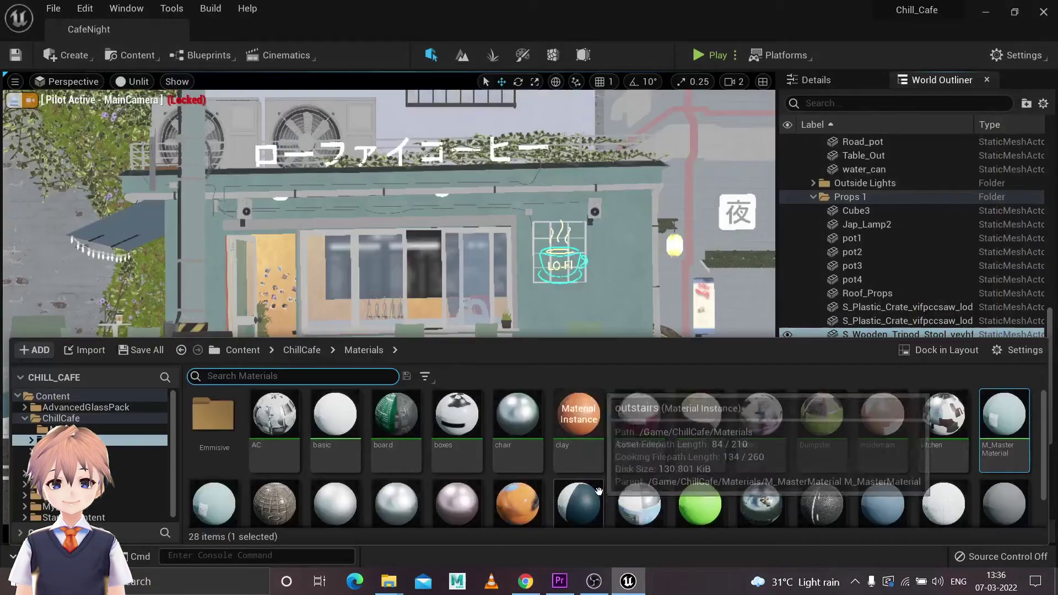
{"action": "scroll", "coordinate": [607, 452], "scroll_direction": "down", "scroll_amount": 1}
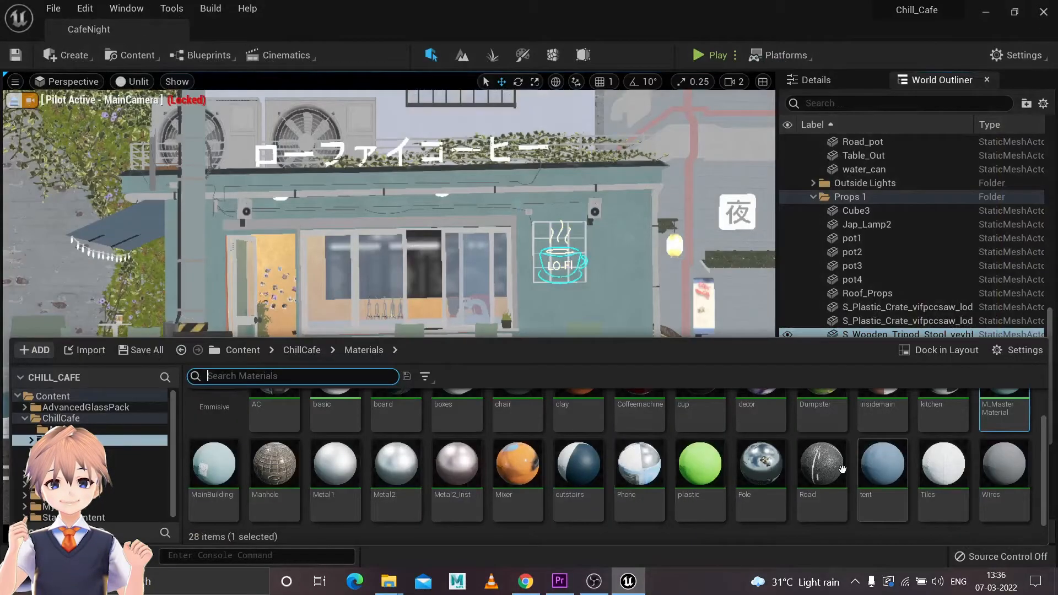
{"action": "scroll", "coordinate": [841, 469], "scroll_direction": "up", "scroll_amount": 1}
{"action": "double_click", "coordinate": [217, 417]}
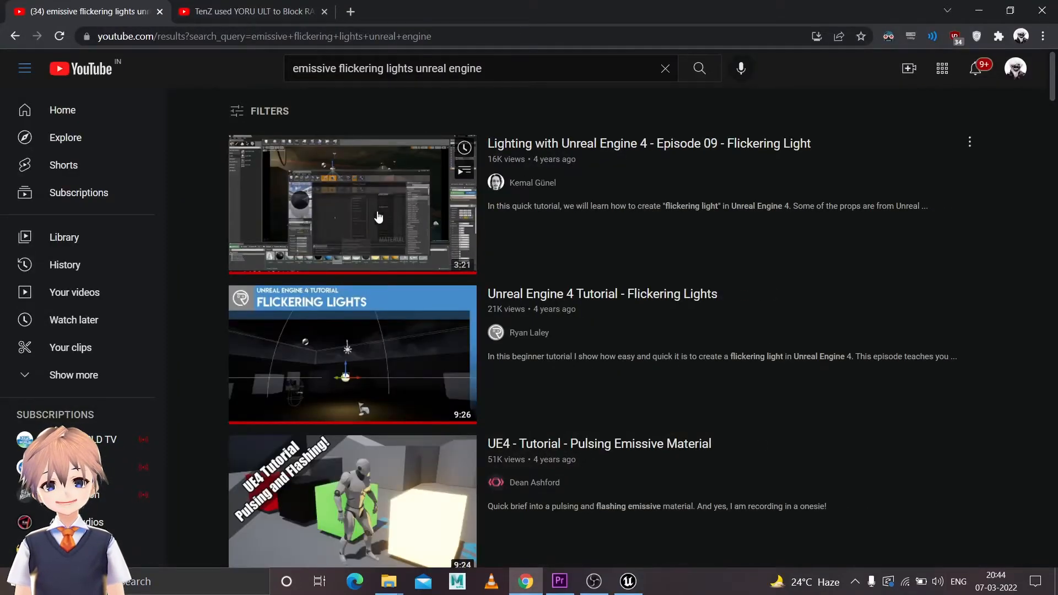
{"action": "scroll", "coordinate": [364, 111], "scroll_direction": "down", "scroll_amount": 2}
{"action": "scroll", "coordinate": [232, 262], "scroll_direction": "down", "scroll_amount": 2}
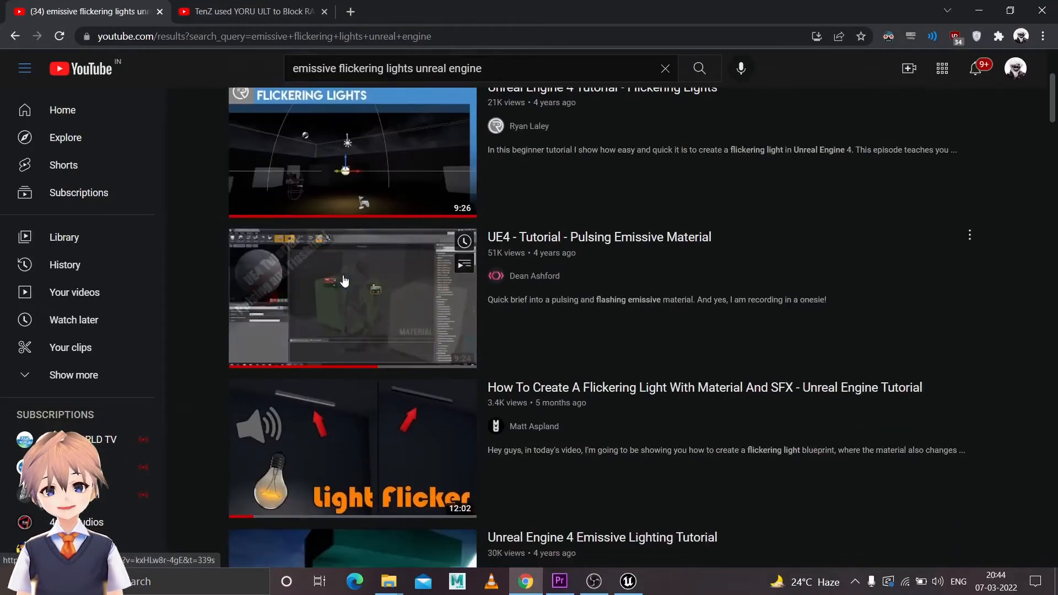
{"action": "scroll", "coordinate": [233, 273], "scroll_direction": "down", "scroll_amount": 2}
{"action": "scroll", "coordinate": [248, 285], "scroll_direction": "down", "scroll_amount": 2}
{"action": "scroll", "coordinate": [264, 298], "scroll_direction": "down", "scroll_amount": 2}
{"action": "scroll", "coordinate": [267, 302], "scroll_direction": "down", "scroll_amount": 2}
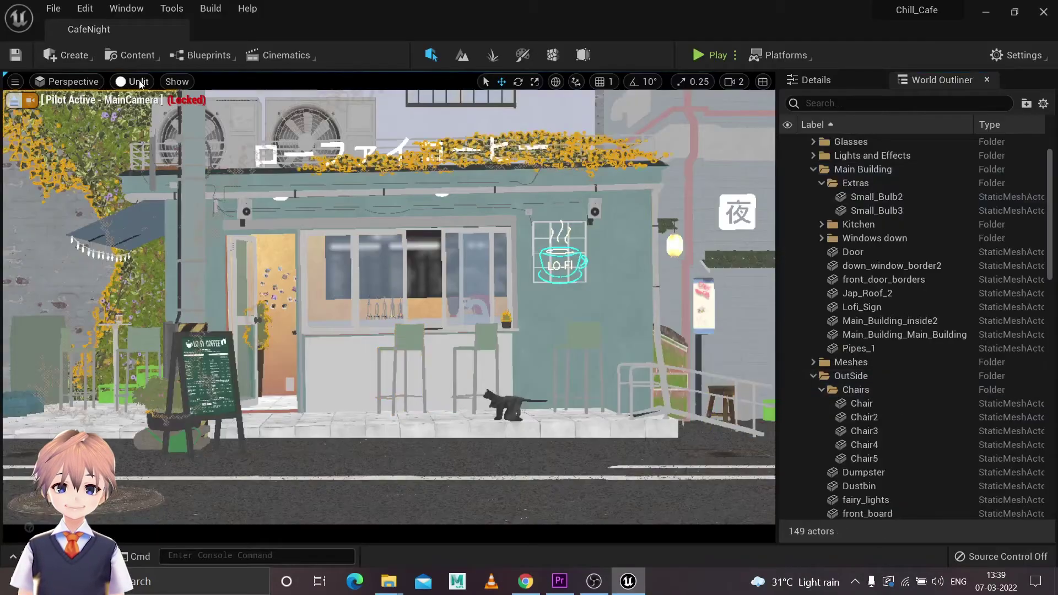
{"action": "left_click", "coordinate": [132, 81]}
Step: Switch the viewport to Lit and show the first Extra Lights RectLight's details
{"action": "left_click", "coordinate": [163, 119]}
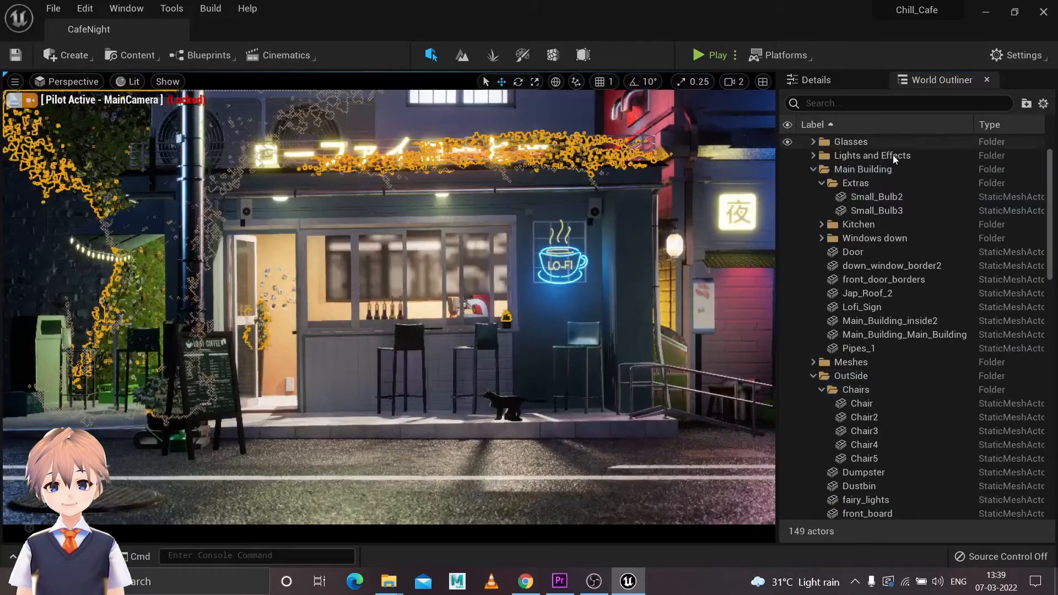
{"action": "scroll", "coordinate": [897, 248], "scroll_direction": "up", "scroll_amount": 3}
{"action": "left_click", "coordinate": [812, 169]}
{"action": "left_click", "coordinate": [877, 182]}
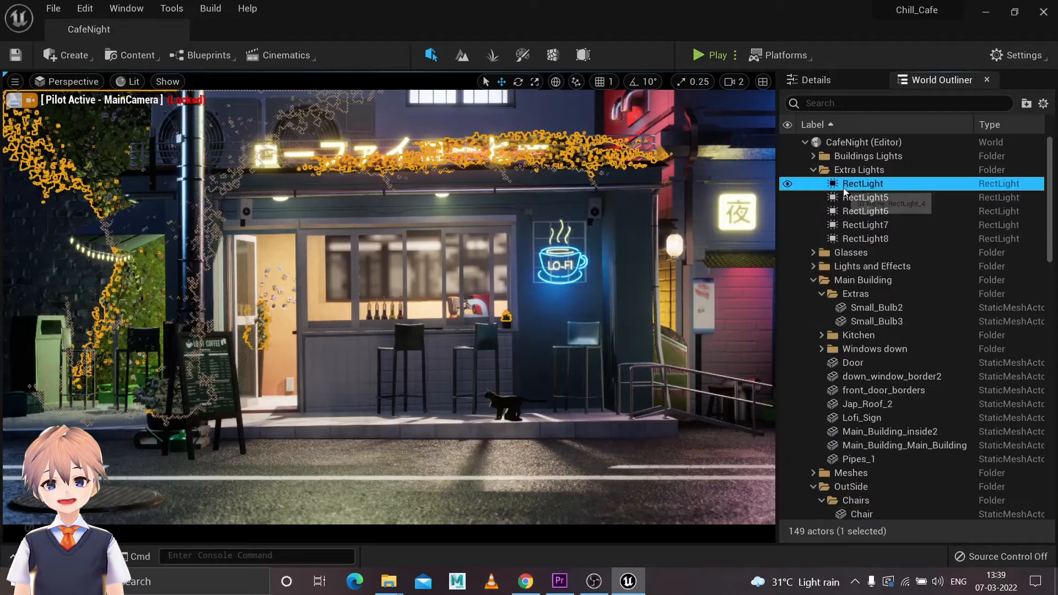
{"action": "left_click", "coordinate": [816, 79]}
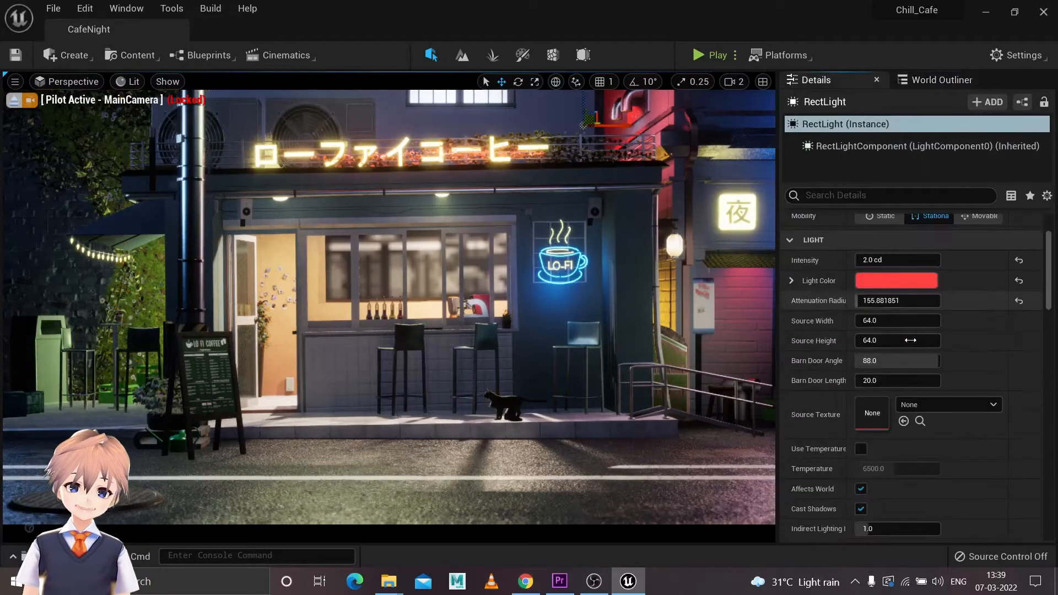
{"action": "scroll", "coordinate": [909, 331], "scroll_direction": "down", "scroll_amount": 1}
Step: Raise the RectLight's intensity to about 41.8 cd, undo an edit, and return to the Outliner
{"action": "left_click", "coordinate": [900, 326]}
{"action": "type", "text": "06"}
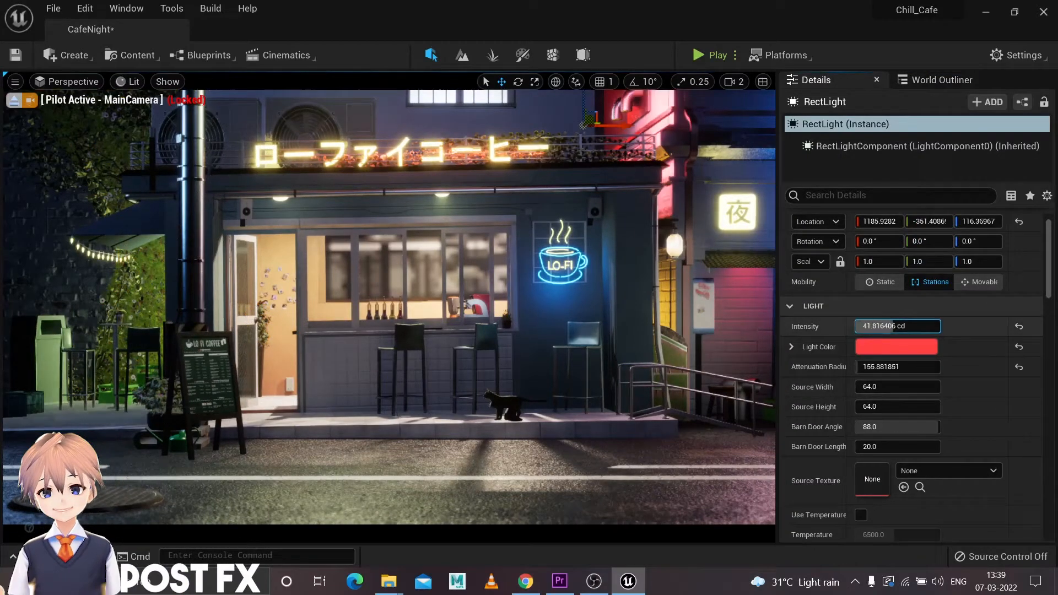
{"action": "key", "text": "Return"}
{"action": "key", "text": "ctrl+z"}
{"action": "left_click", "coordinate": [941, 80]}
Step: Show MainCamera's details and review its Bloom (1.1) and Exposure post-process settings
{"action": "left_click", "coordinate": [868, 416]}
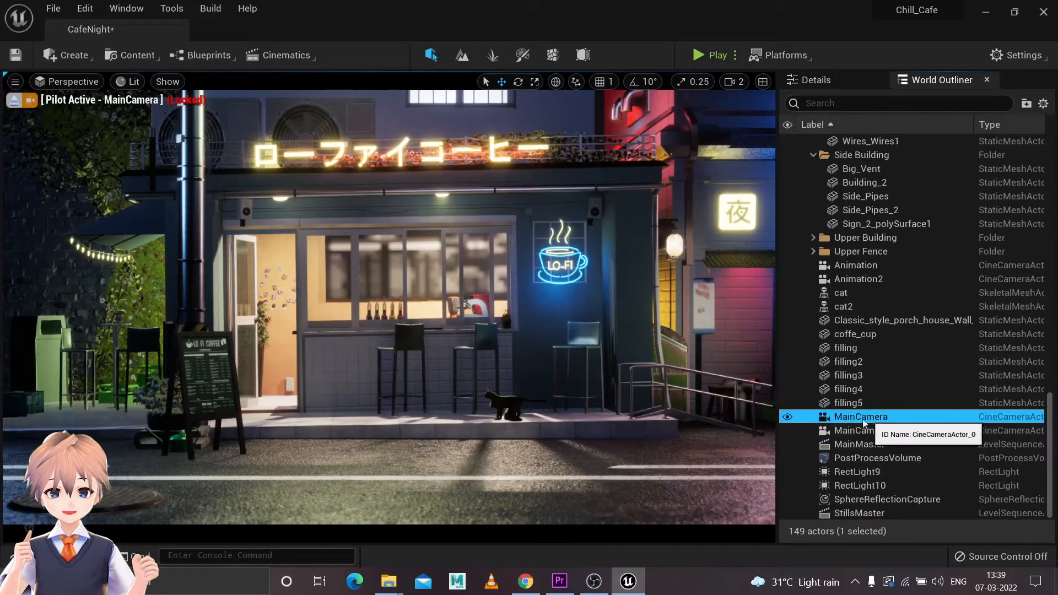
{"action": "left_click", "coordinate": [816, 80]}
{"action": "scroll", "coordinate": [841, 400], "scroll_direction": "down", "scroll_amount": 3}
{"action": "scroll", "coordinate": [835, 405], "scroll_direction": "down", "scroll_amount": 3}
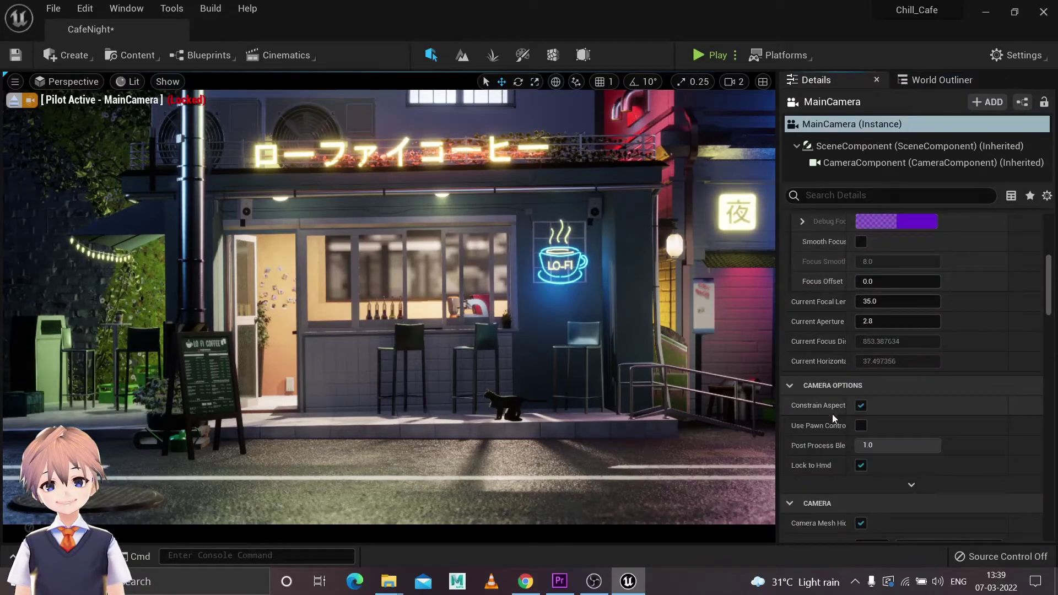
{"action": "scroll", "coordinate": [827, 413], "scroll_direction": "down", "scroll_amount": 3}
{"action": "scroll", "coordinate": [824, 414], "scroll_direction": "down", "scroll_amount": 2}
{"action": "scroll", "coordinate": [806, 398], "scroll_direction": "down", "scroll_amount": 2}
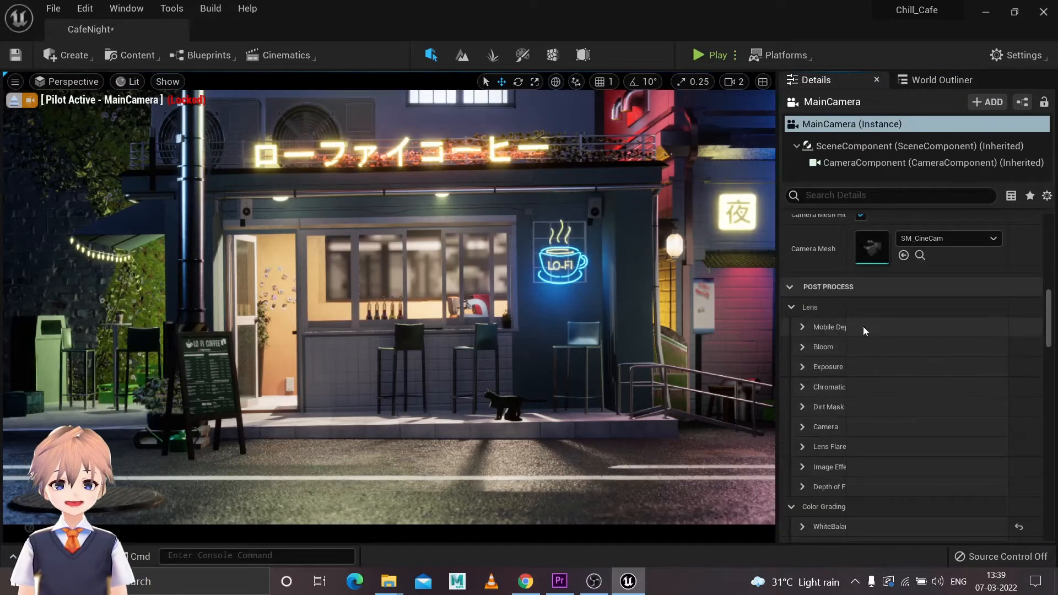
{"action": "left_click_drag", "start_coordinate": [845, 346], "coordinate": [882, 347]}
{"action": "left_click", "coordinate": [803, 345]}
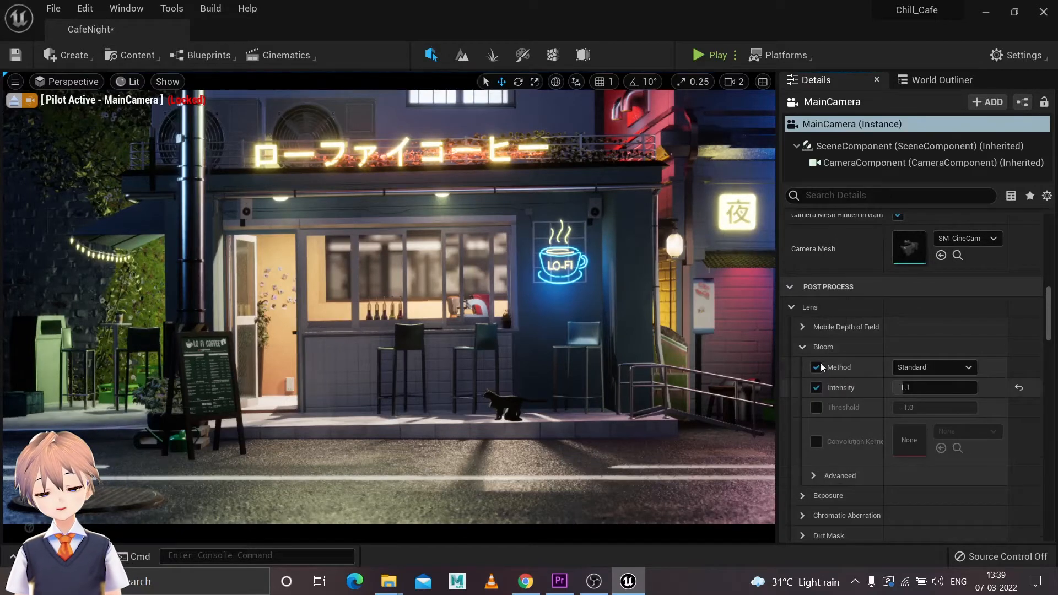
{"action": "left_click", "coordinate": [803, 345]}
{"action": "left_click", "coordinate": [808, 366]}
{"action": "left_click", "coordinate": [803, 367]}
{"action": "scroll", "coordinate": [803, 369], "scroll_direction": "down", "scroll_amount": 1}
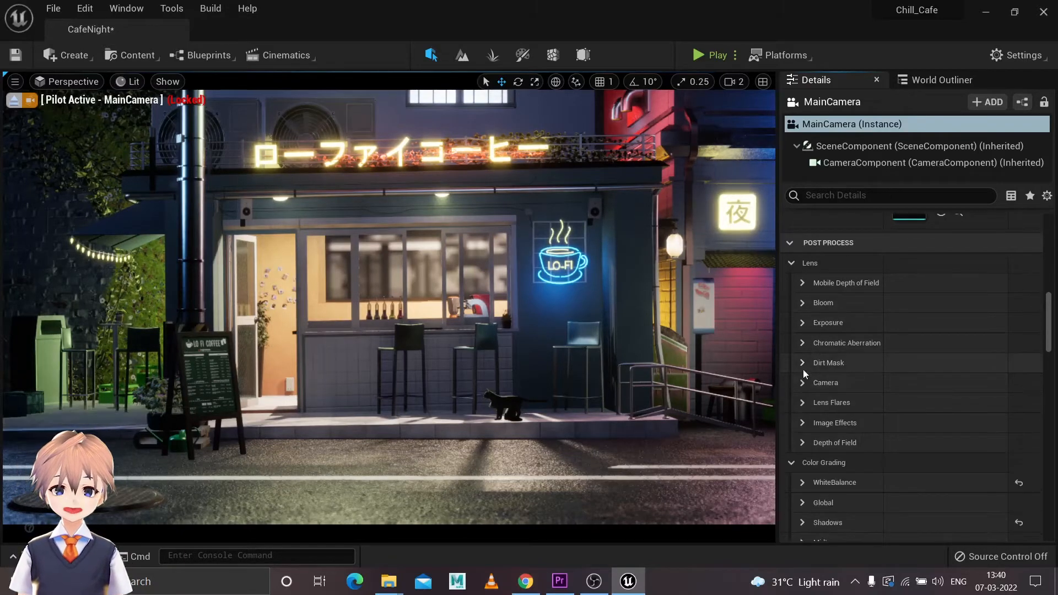
{"action": "scroll", "coordinate": [852, 395], "scroll_direction": "down", "scroll_amount": 2}
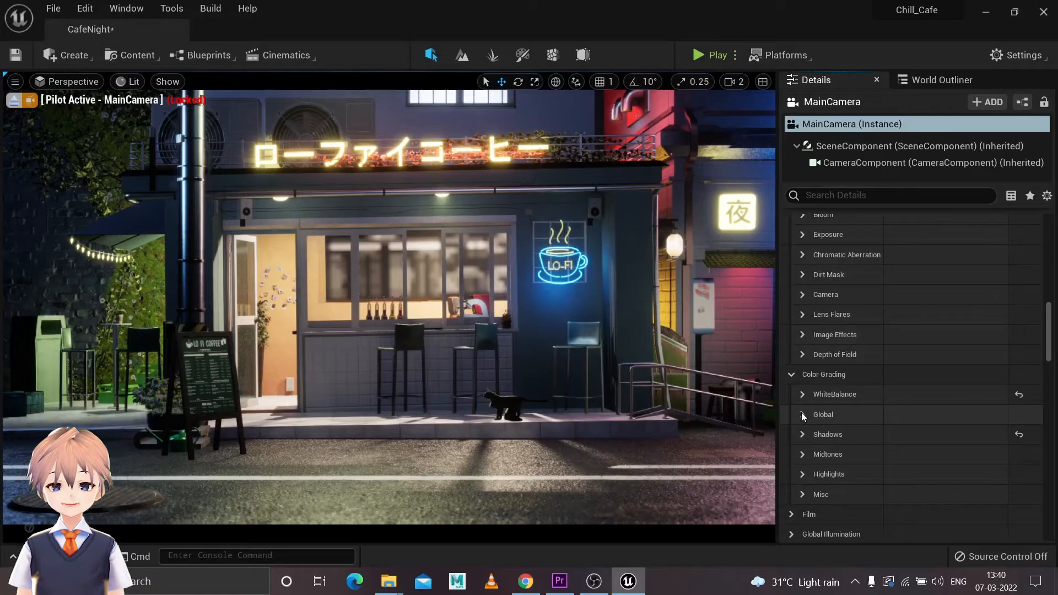
Step: Review the Global color grading and WhiteBalance (5200 K) settings
{"action": "left_click", "coordinate": [803, 413]}
{"action": "scroll", "coordinate": [842, 446], "scroll_direction": "down", "scroll_amount": 2}
{"action": "left_click", "coordinate": [806, 287]}
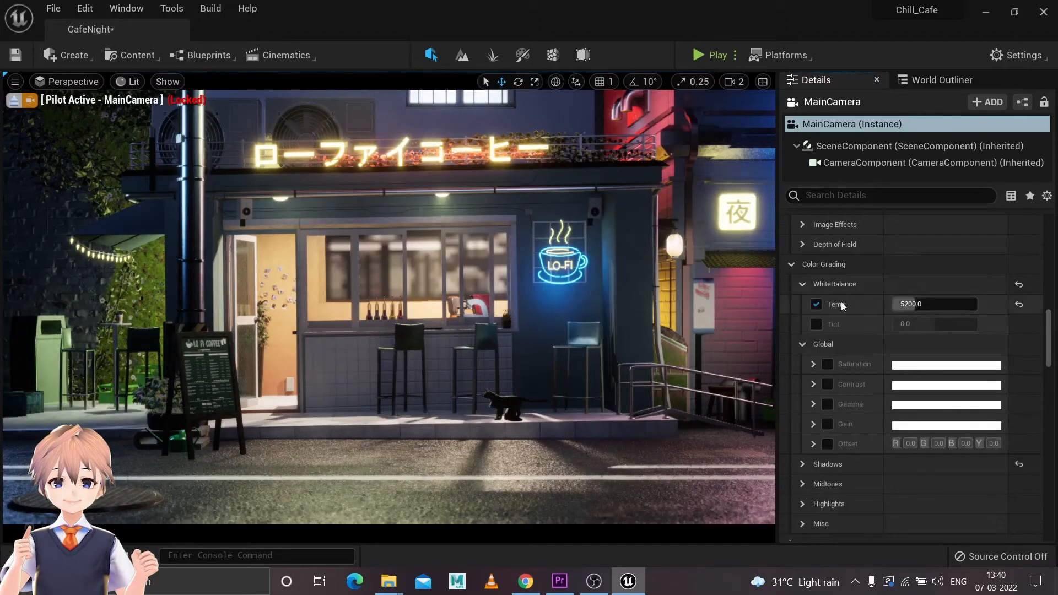
{"action": "left_click", "coordinate": [799, 286]}
{"action": "left_click", "coordinate": [799, 304]}
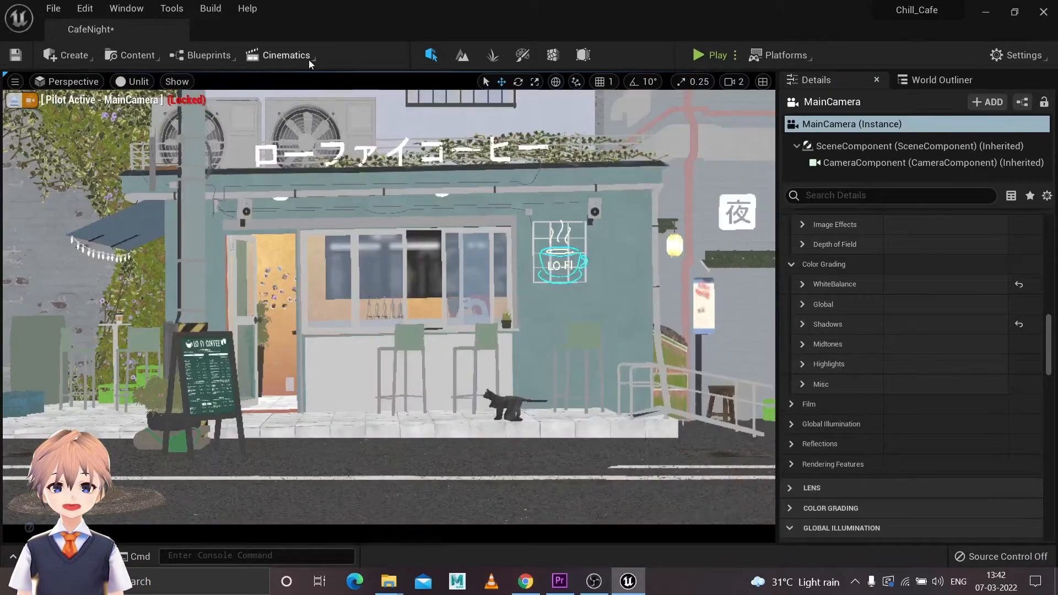
Step: Load the MainMaster level sequence, enlarge the Sequencer, and view through its camera cuts
{"action": "left_click", "coordinate": [286, 55]}
{"action": "left_click", "coordinate": [317, 183]}
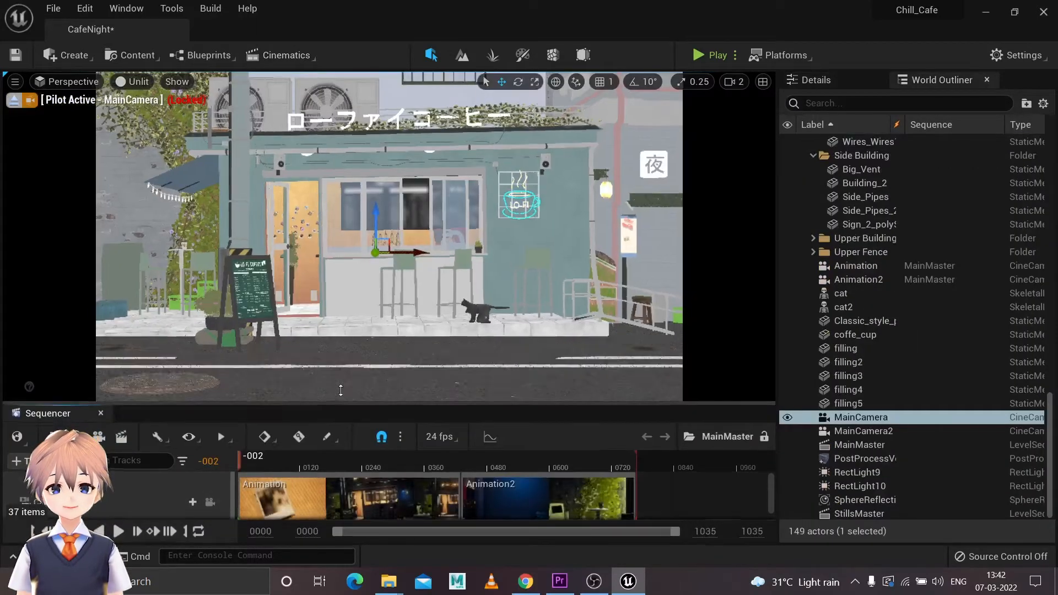
{"action": "left_click_drag", "start_coordinate": [336, 407], "coordinate": [336, 349]}
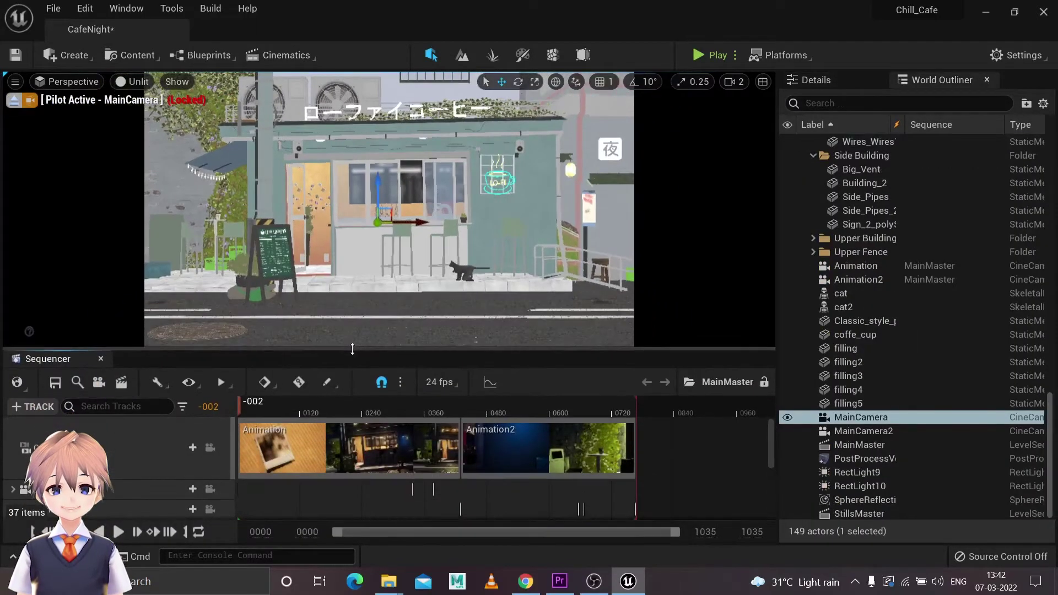
{"action": "left_click", "coordinate": [251, 404]}
{"action": "left_click", "coordinate": [116, 489]}
Step: Scrub through the Animation and Animation2 shots, then pilot MainCamera from the Outliner
{"action": "left_click", "coordinate": [210, 448]}
{"action": "mouse_move", "coordinate": [246, 403]}
{"action": "left_mouse_down"}
{"action": "mouse_move", "coordinate": [426, 415]}
{"action": "mouse_move", "coordinate": [293, 410]}
{"action": "left_mouse_up"}
{"action": "left_click", "coordinate": [210, 447]}
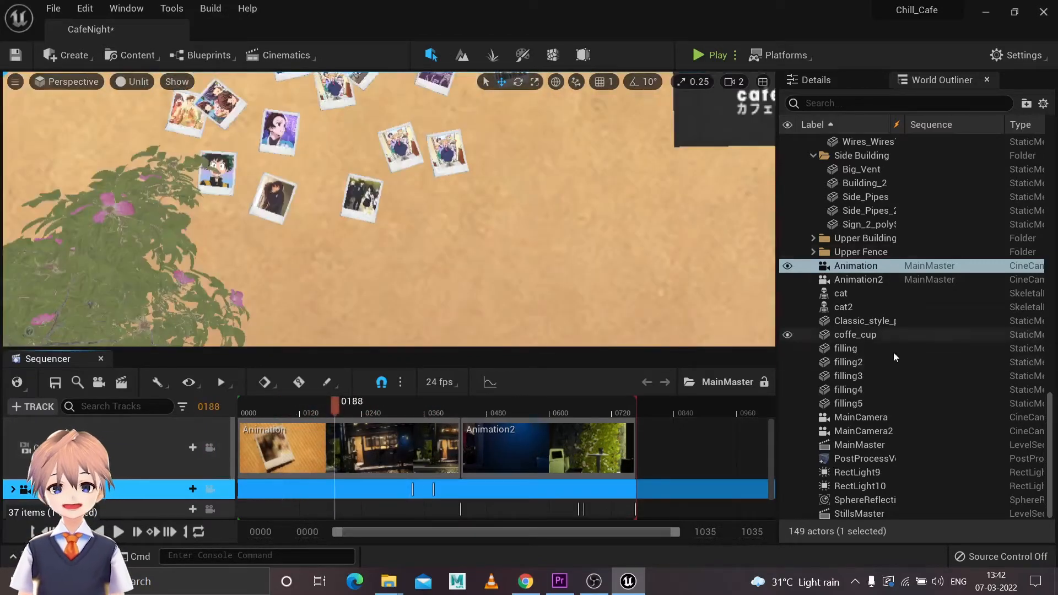
{"action": "right_click", "coordinate": [860, 416]}
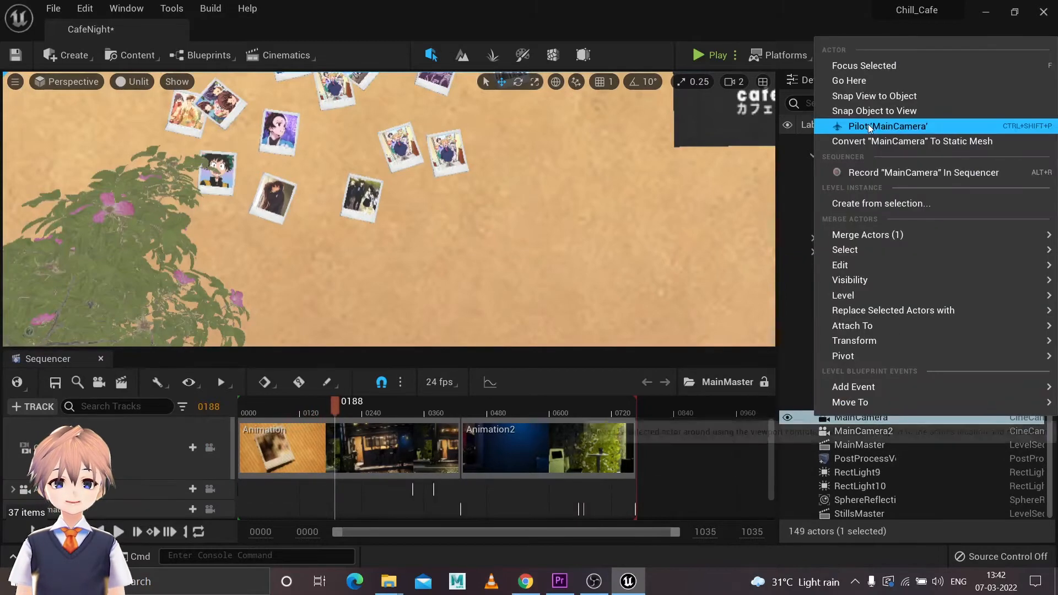
{"action": "left_click", "coordinate": [889, 125]}
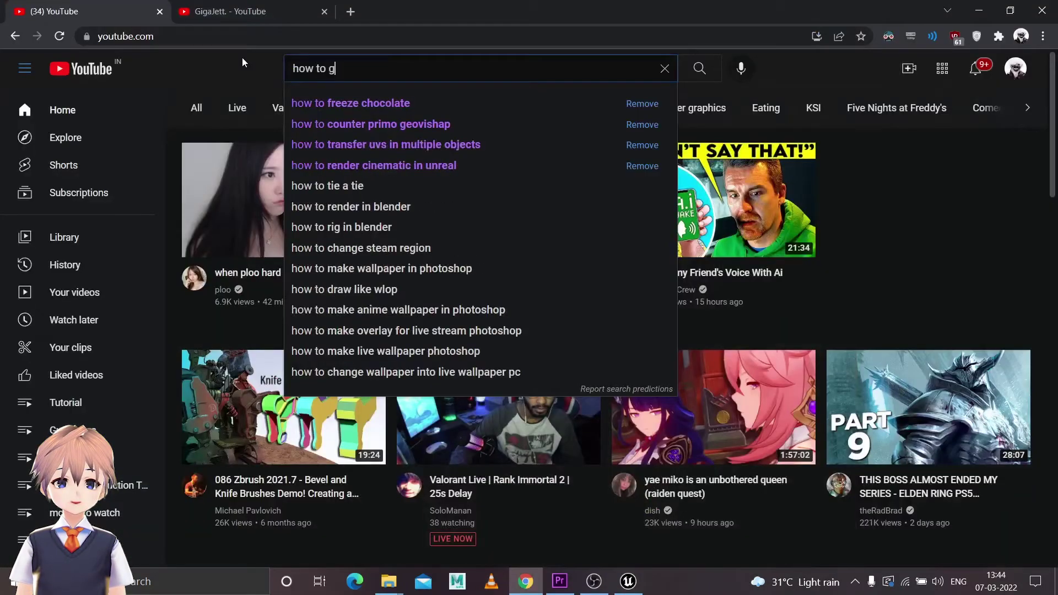
{"action": "type", "text": "et"}
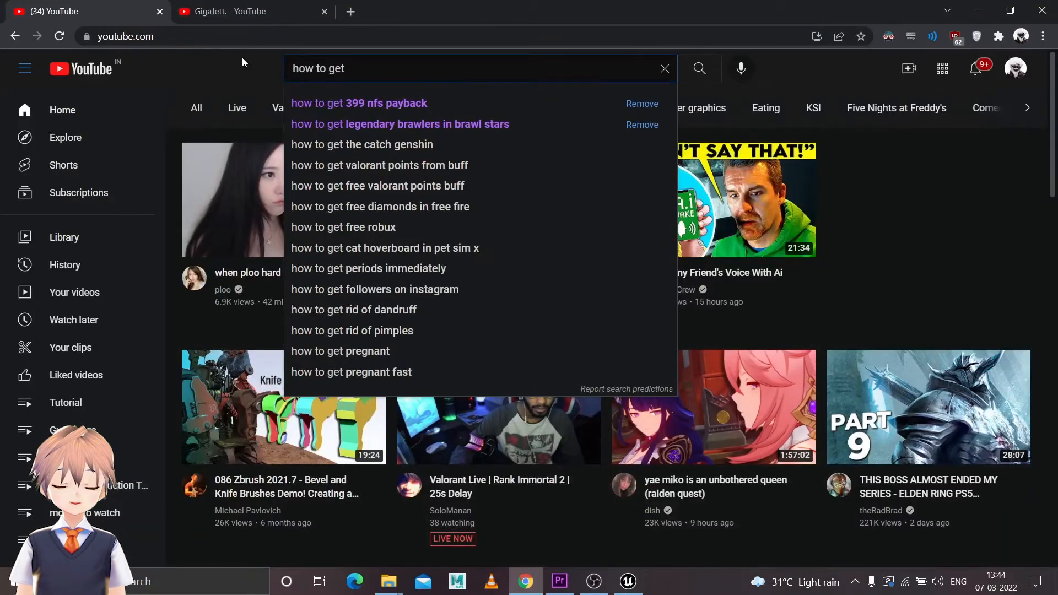
{"action": "type", "text": " high quality rende"}
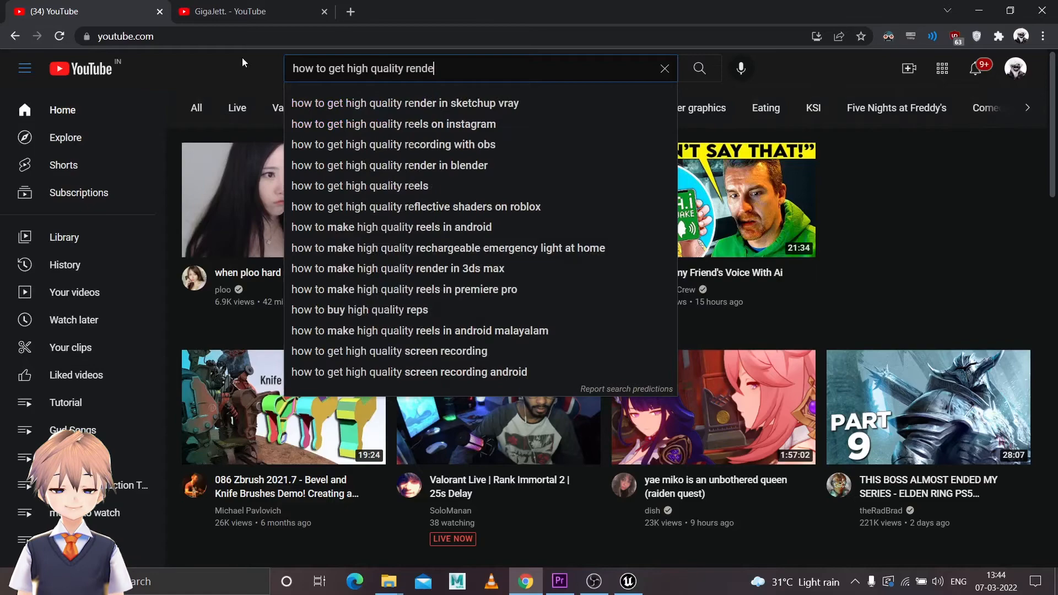
{"action": "type", "text": "r u"}
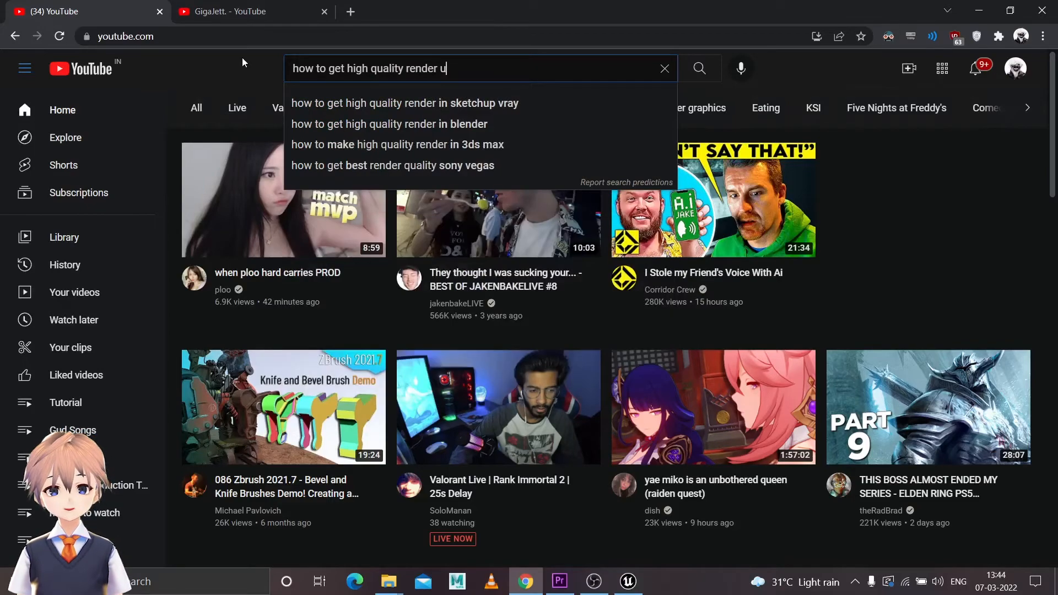
{"action": "type", "text": "nreal"}
Step: Run the YouTube search 'how to get high quality render unreal'
{"action": "key", "text": "Return"}
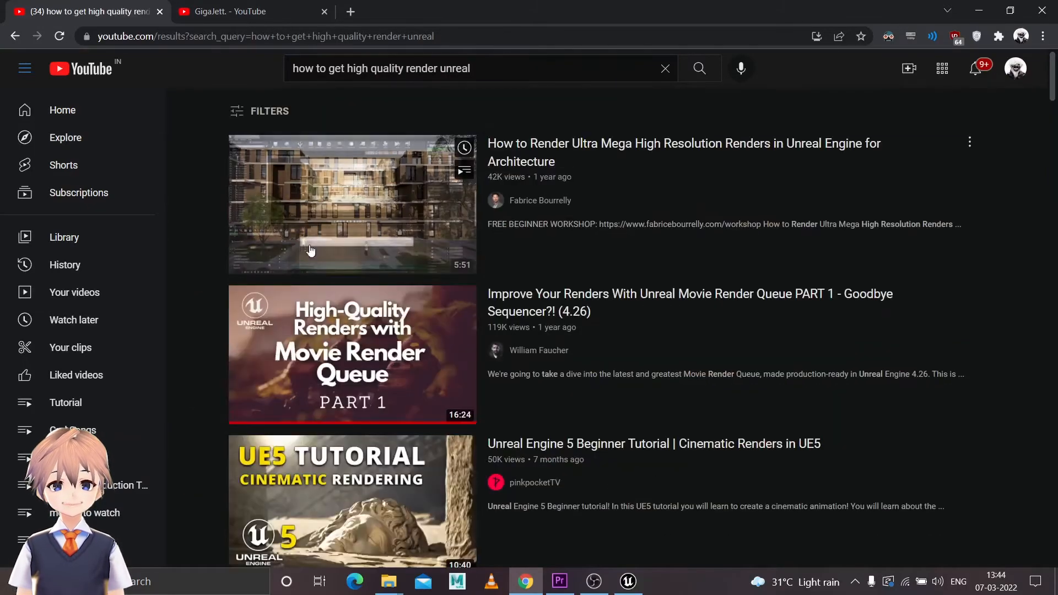
{"action": "scroll", "coordinate": [216, 248], "scroll_direction": "down", "scroll_amount": 3}
{"action": "scroll", "coordinate": [199, 248], "scroll_direction": "down", "scroll_amount": 3}
{"action": "scroll", "coordinate": [187, 250], "scroll_direction": "down", "scroll_amount": 3}
{"action": "scroll", "coordinate": [194, 255], "scroll_direction": "up", "scroll_amount": 1}
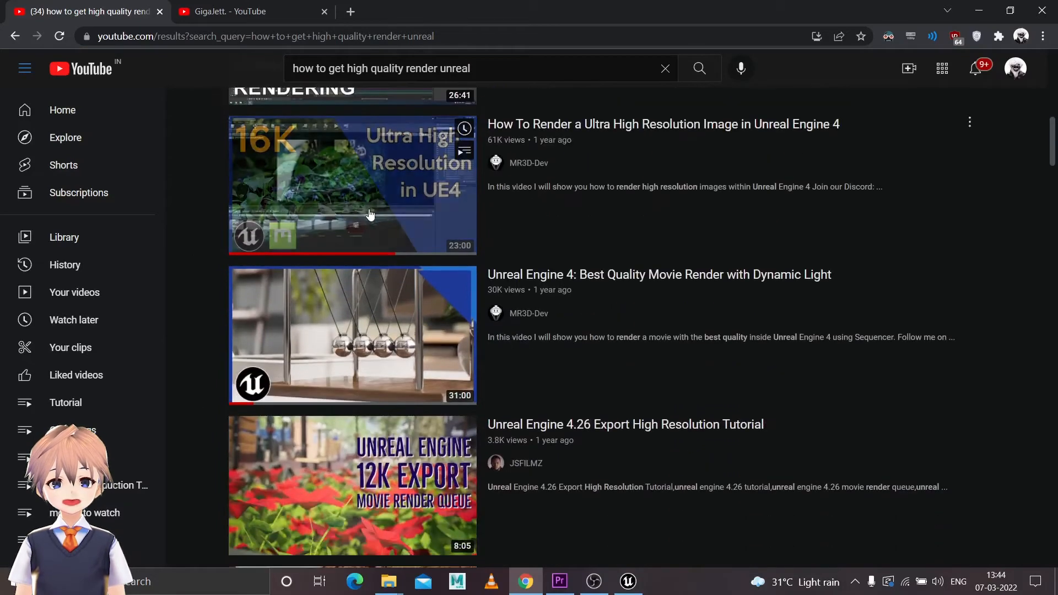
Step: Switch back to Unreal to check the Plugins list filtered by 'movie' for Movie Render Queue
{"action": "key", "text": "alt+Tab"}
{"action": "type", "text": "movie"}
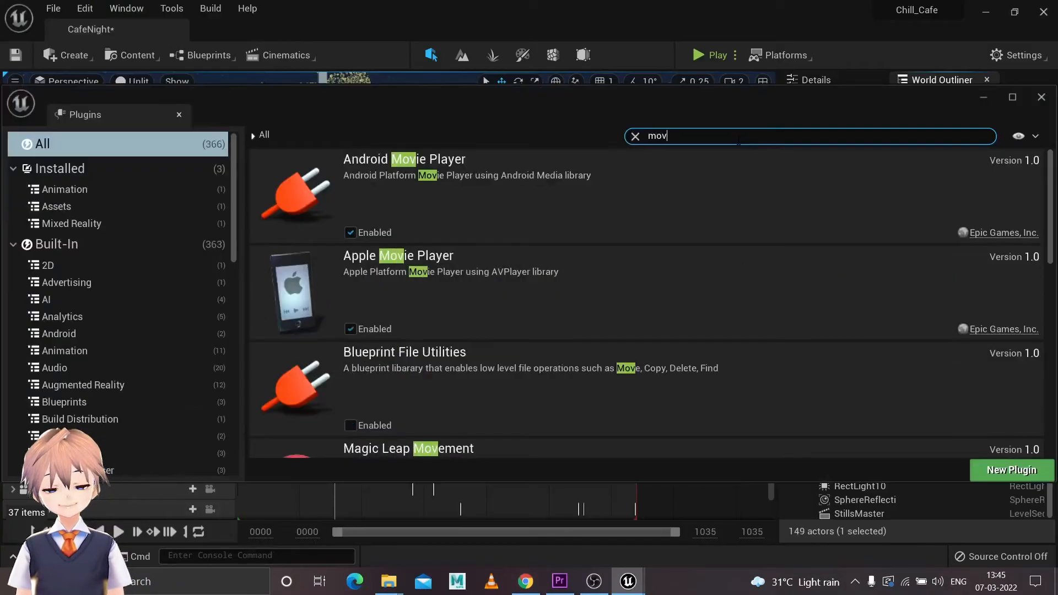
{"action": "scroll", "coordinate": [386, 283], "scroll_direction": "down", "scroll_amount": 2}
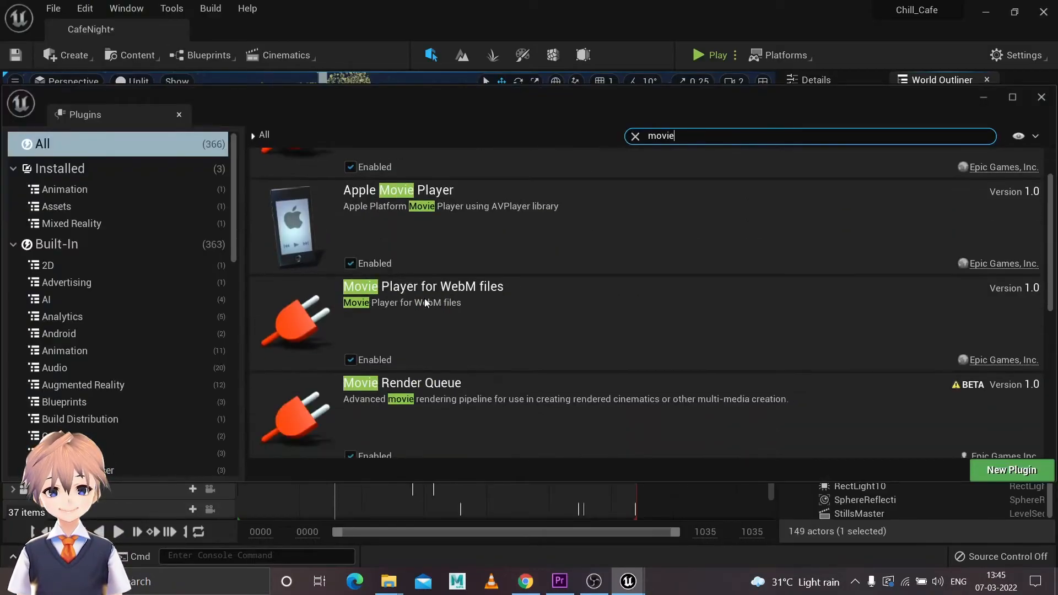
{"action": "scroll", "coordinate": [413, 314], "scroll_direction": "down", "scroll_amount": 2}
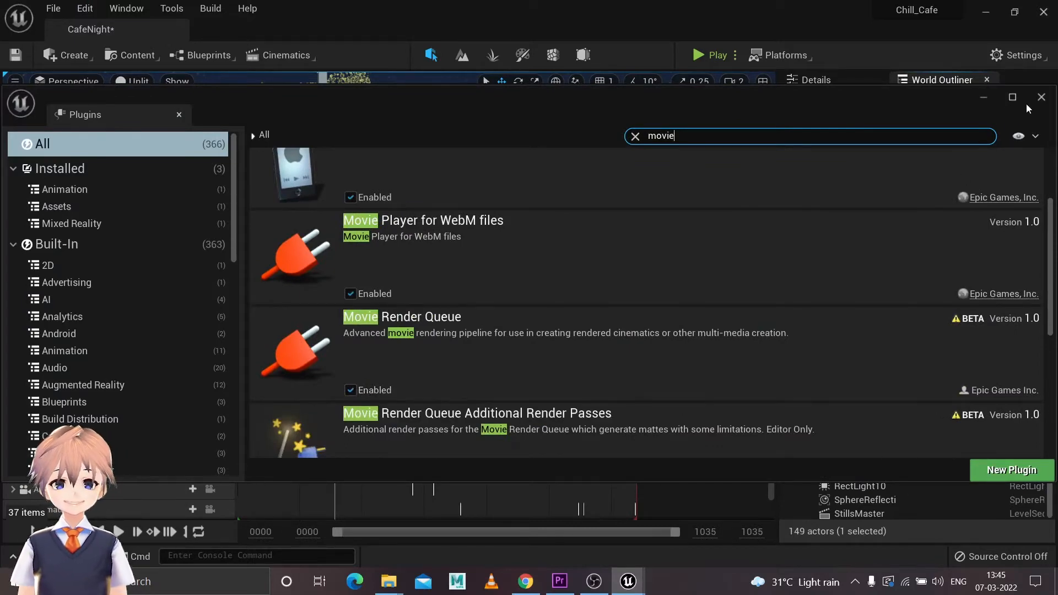
Step: Close Plugins and bring up Movie Render Queue from Window > Cinematics
{"action": "left_click", "coordinate": [1040, 100]}
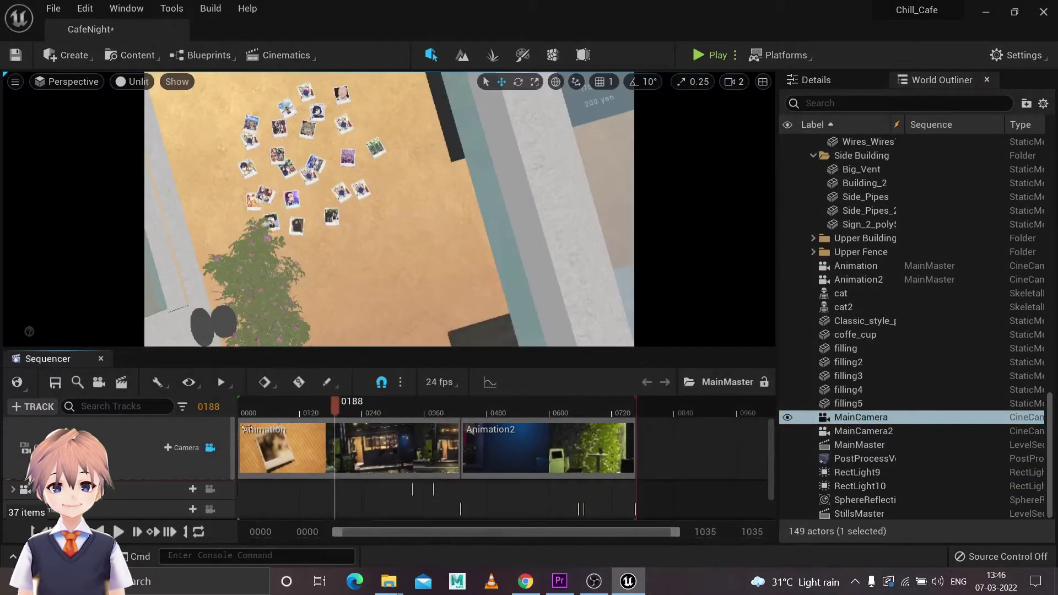
{"action": "left_click_drag", "start_coordinate": [321, 405], "coordinate": [367, 411]}
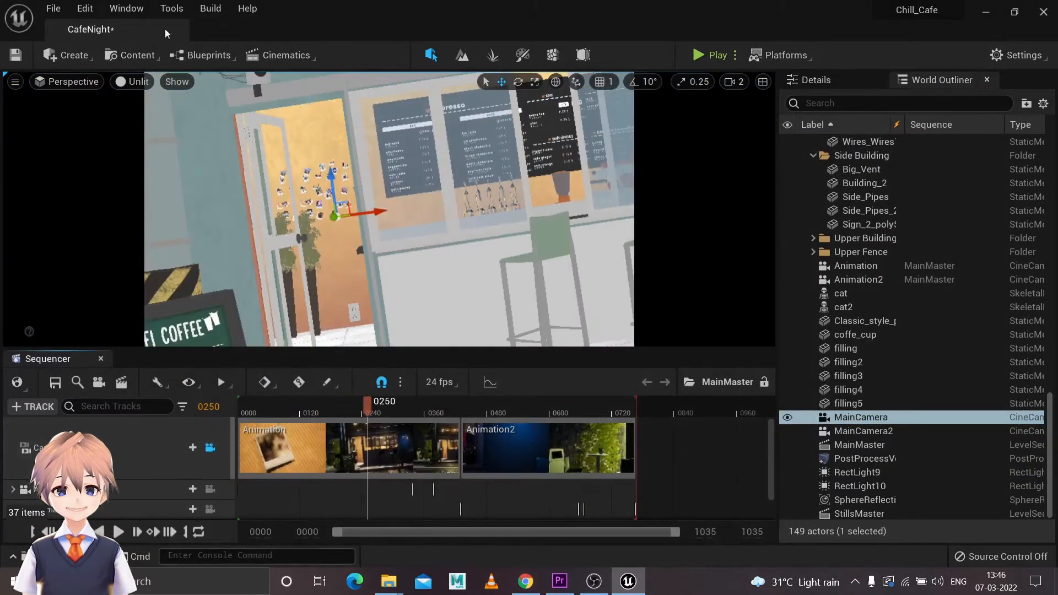
{"action": "left_click", "coordinate": [132, 11]}
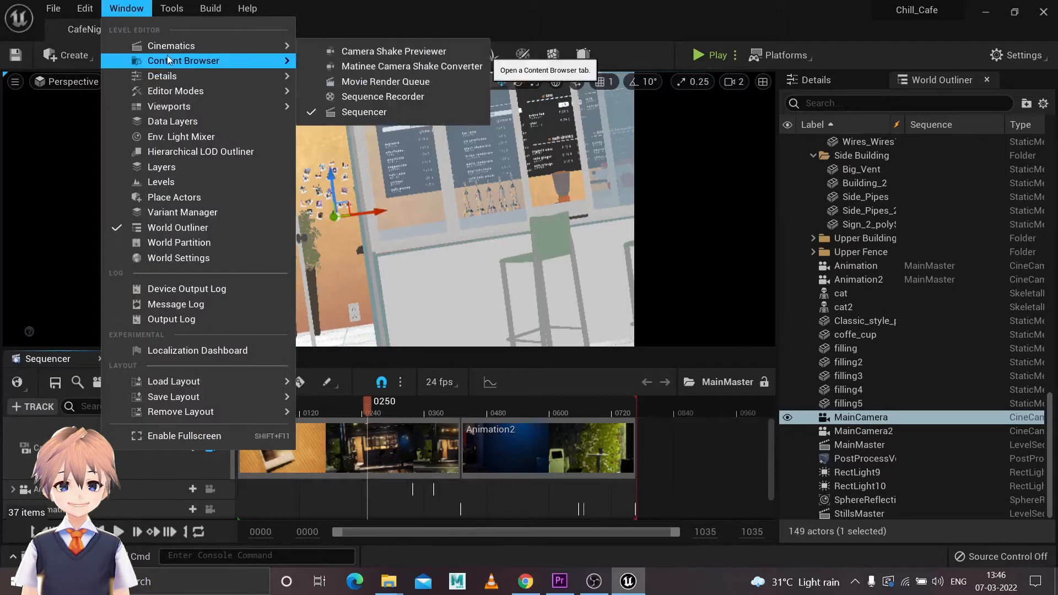
{"action": "mouse_move", "coordinate": [162, 76]}
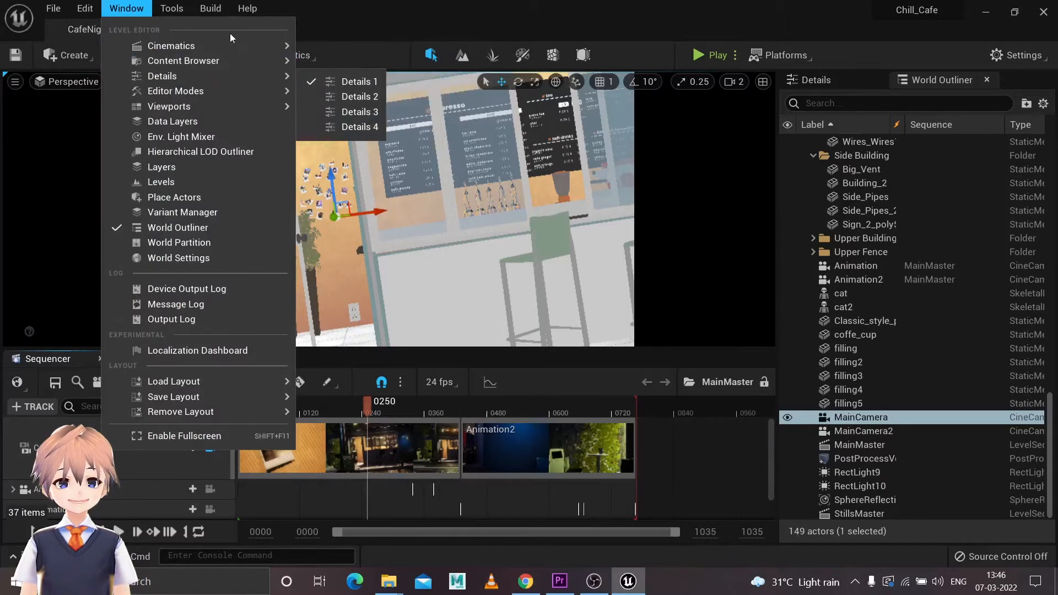
{"action": "left_click", "coordinate": [384, 80]}
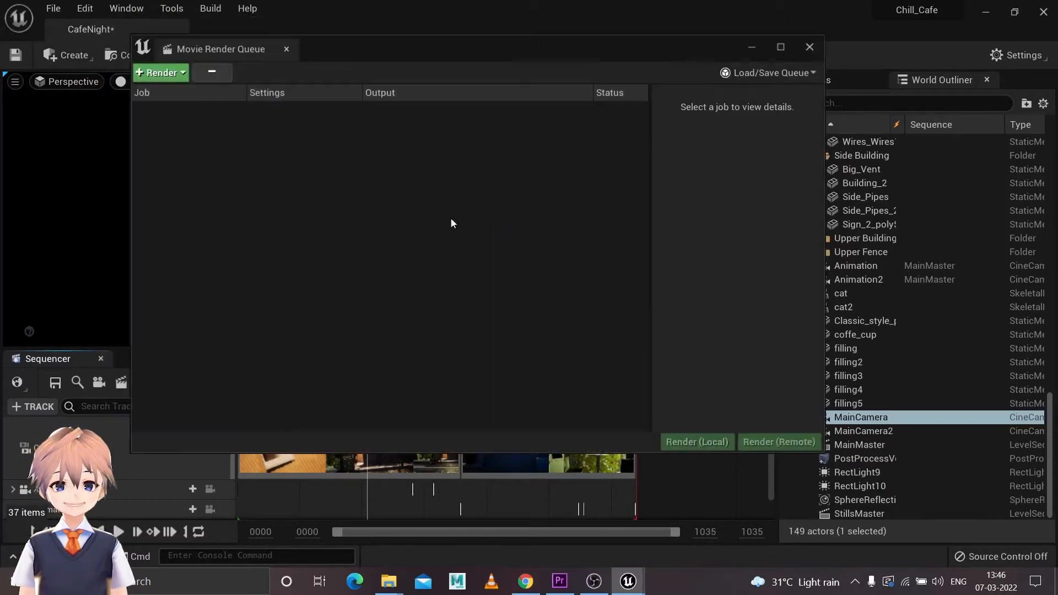
Step: Add a render job for the MainMaster sequence and view its unsaved configuration
{"action": "left_click", "coordinate": [176, 76]}
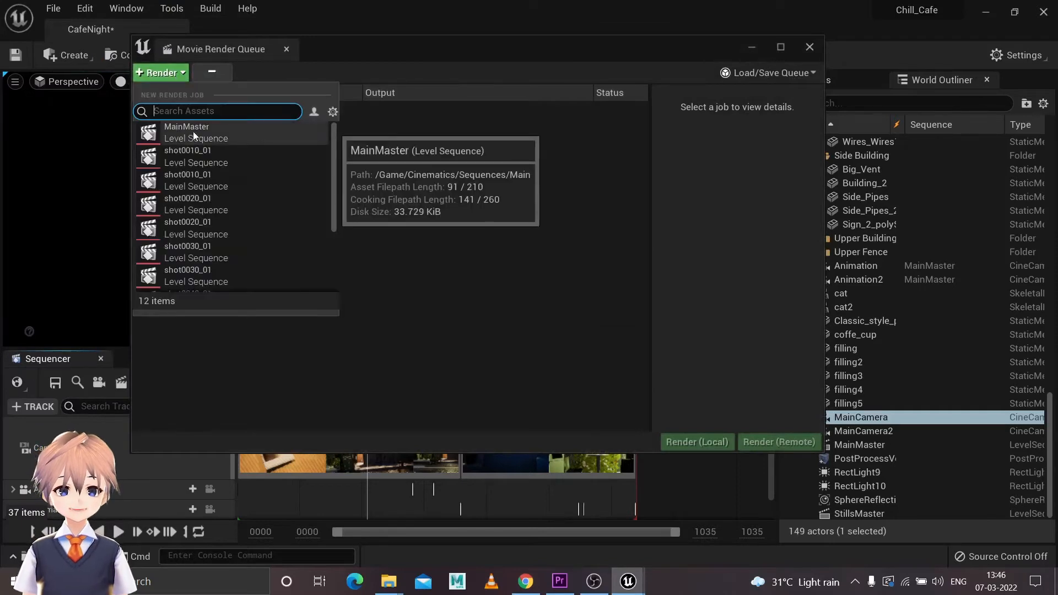
{"action": "left_click", "coordinate": [190, 131]}
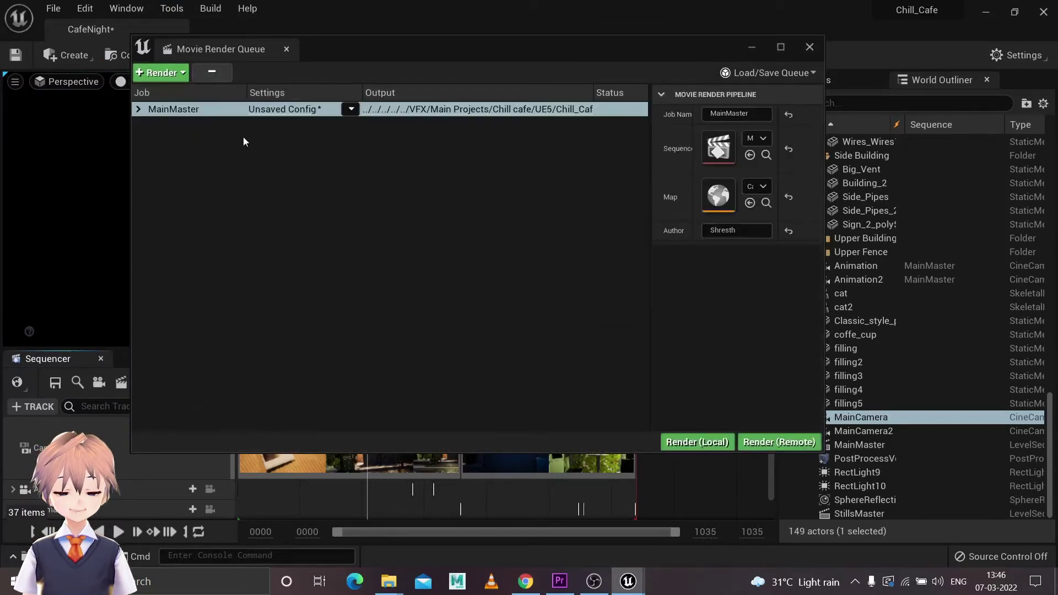
{"action": "left_click", "coordinate": [293, 110]}
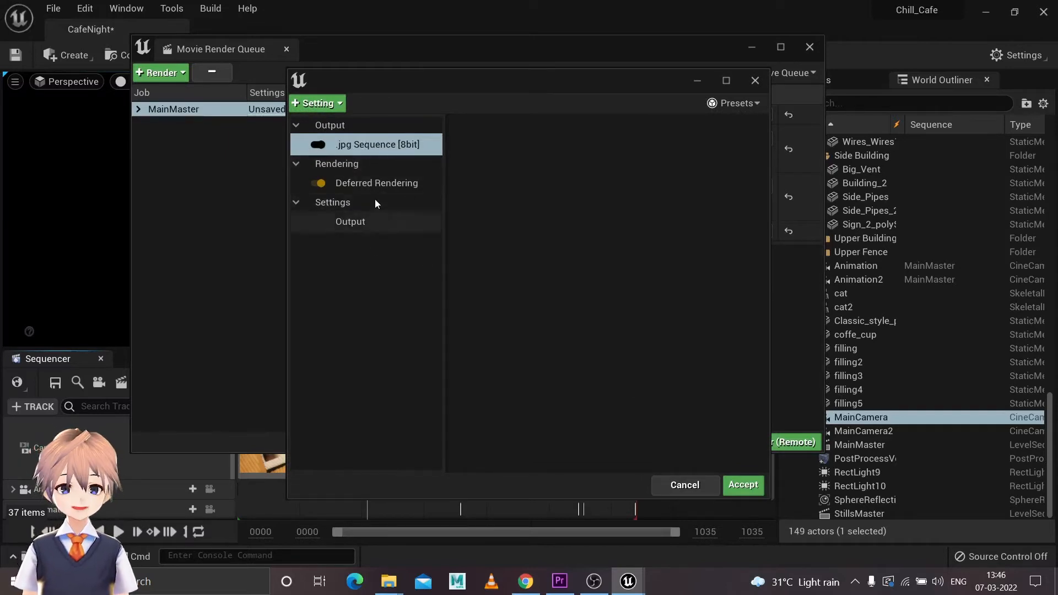
Step: Assign the 1080PCinematicQuality preset to the MainMaster job and reopen its settings
{"action": "left_click", "coordinate": [683, 485]}
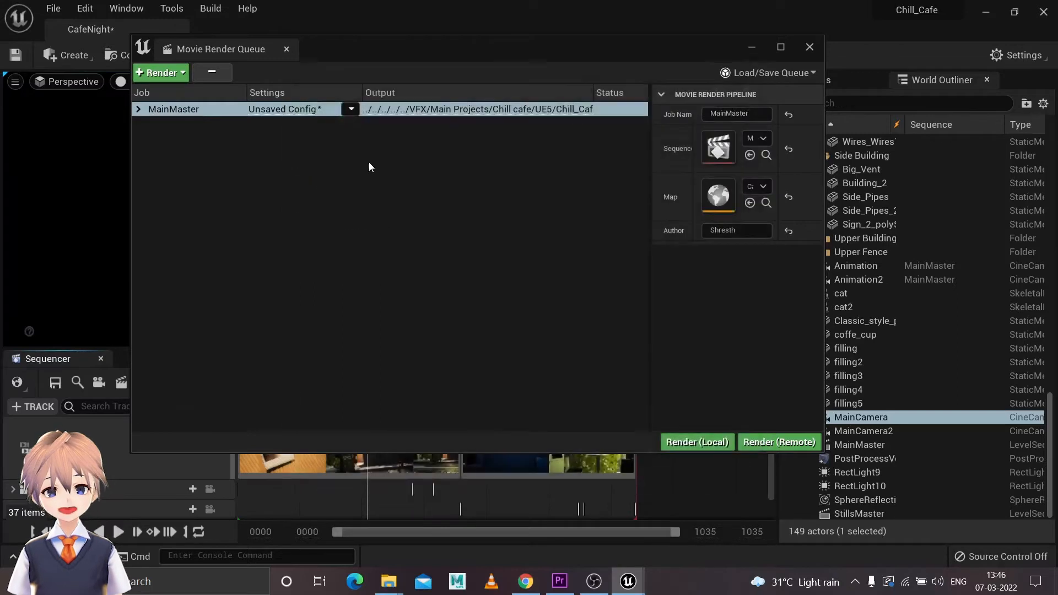
{"action": "left_click", "coordinate": [357, 111]}
{"action": "left_click", "coordinate": [391, 203]}
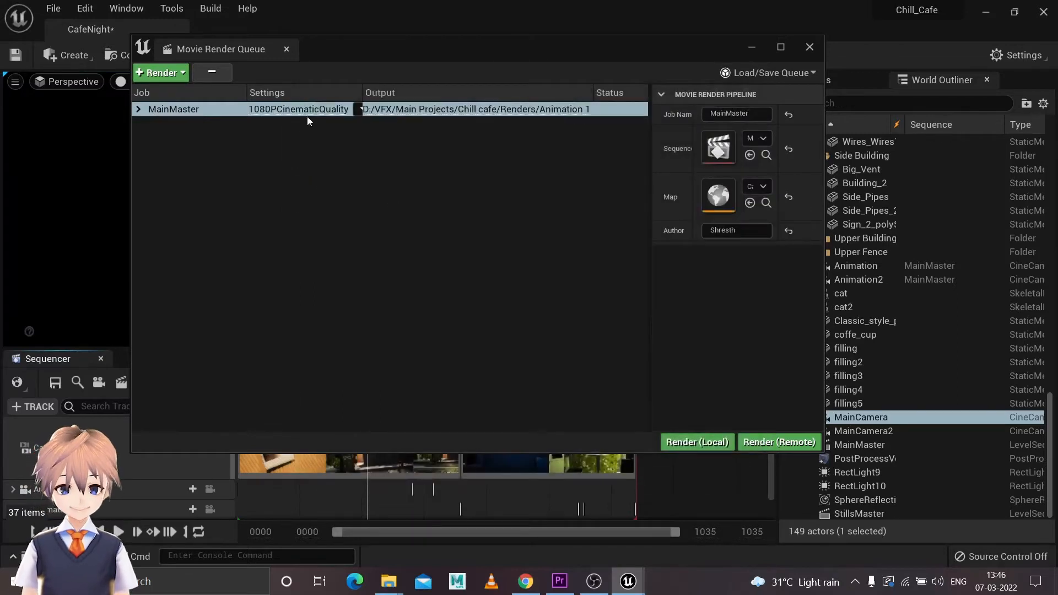
{"action": "left_click", "coordinate": [307, 117]}
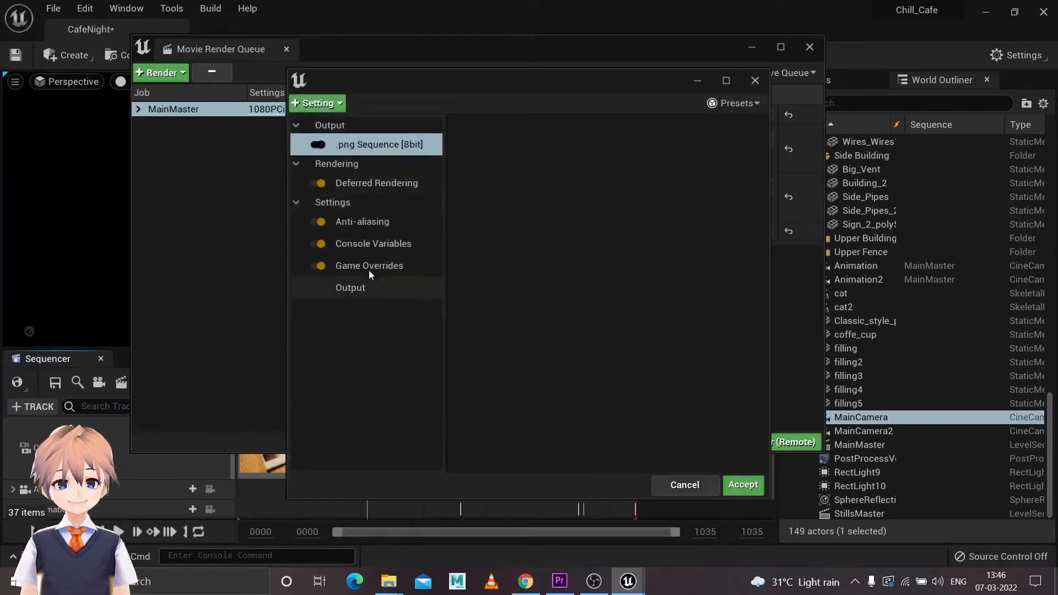
Step: Review deferred rendering, anti-aliasing, console variables and game overrides, with .png sequence output selected
{"action": "left_click", "coordinate": [376, 182]}
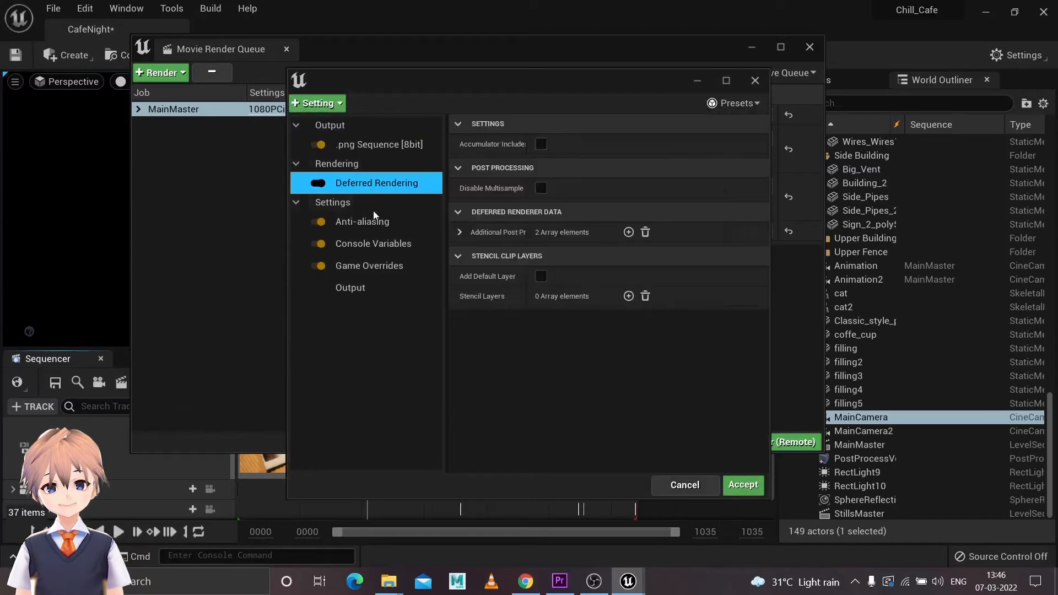
{"action": "left_click", "coordinate": [380, 223]}
{"action": "left_click", "coordinate": [383, 243]}
{"action": "left_click", "coordinate": [383, 265]}
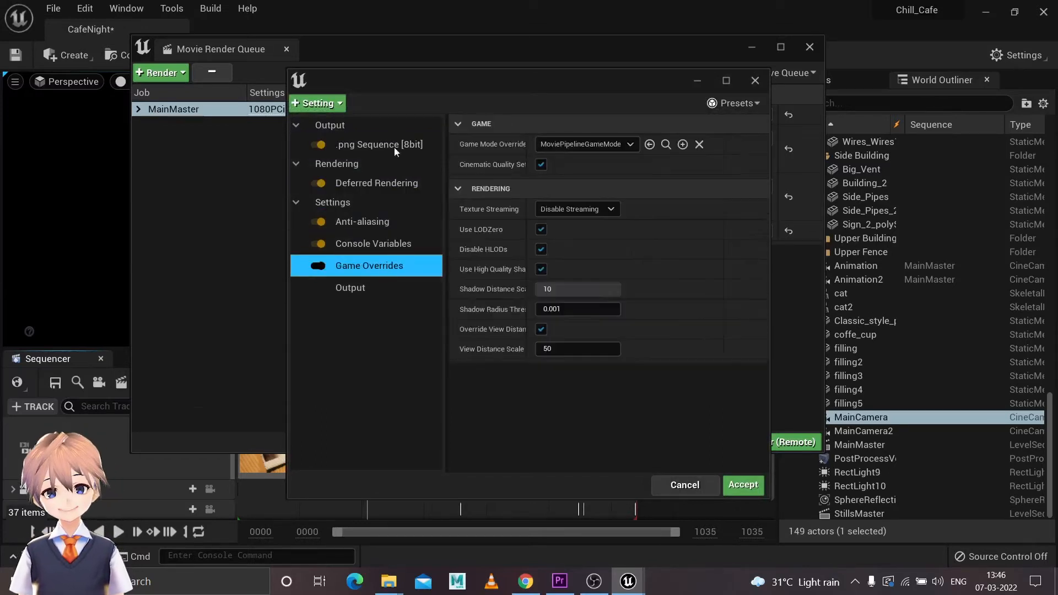
{"action": "left_click", "coordinate": [389, 144]}
{"action": "left_click", "coordinate": [370, 265]}
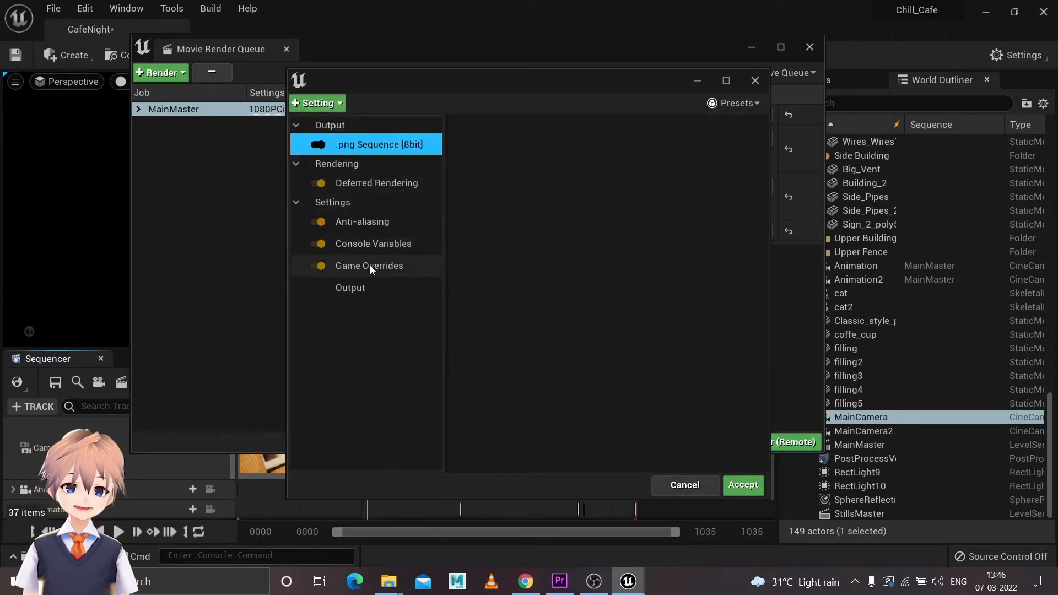
{"action": "left_click", "coordinate": [380, 245]}
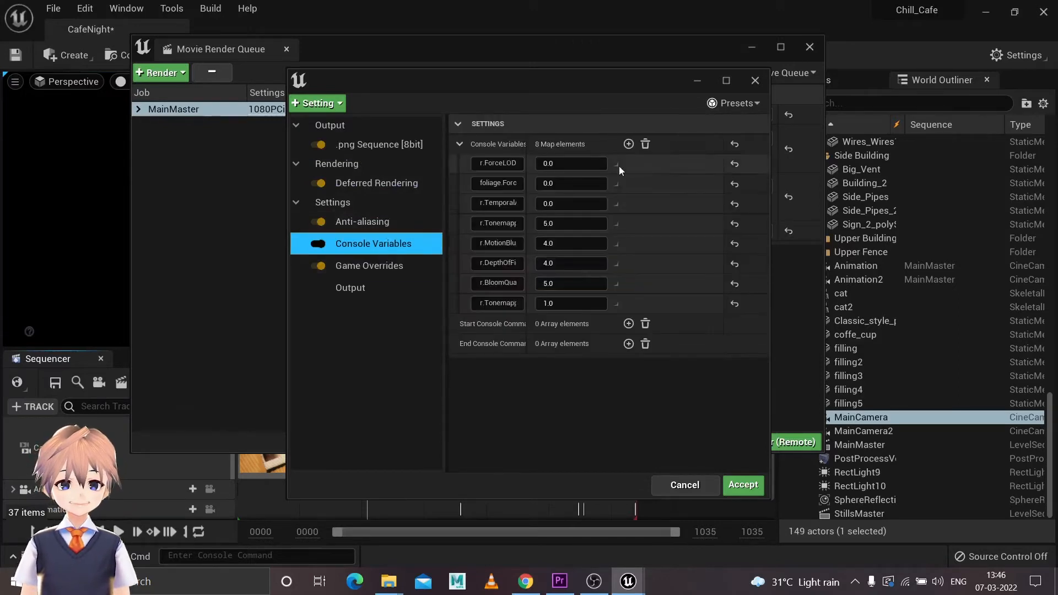
{"action": "left_click", "coordinate": [375, 222]}
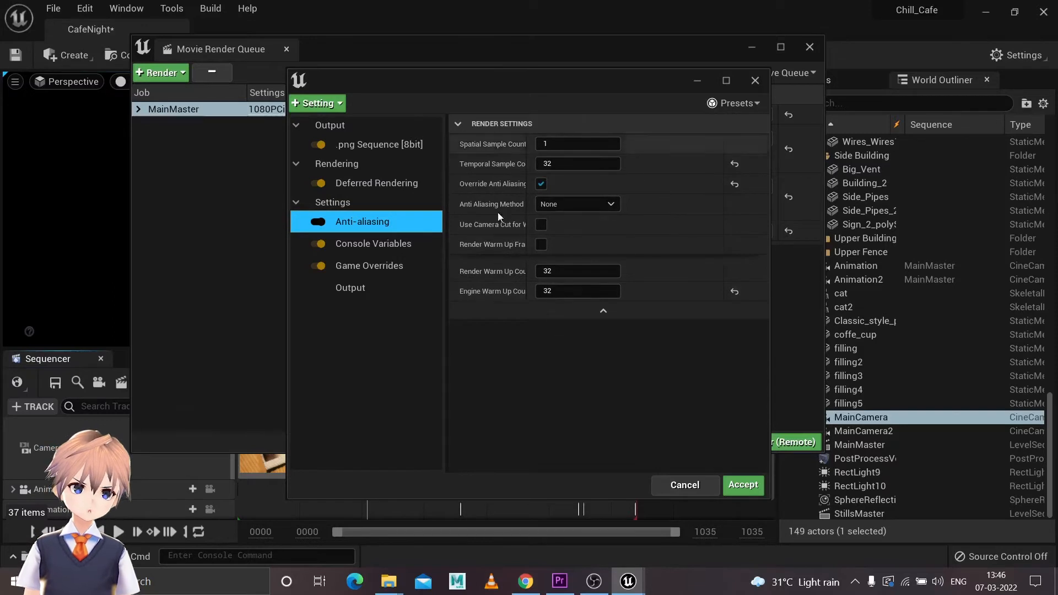
Step: Check the addable settings list and file output, then widen the Console Variables name column so all eight names read fully
{"action": "left_click", "coordinate": [339, 106]}
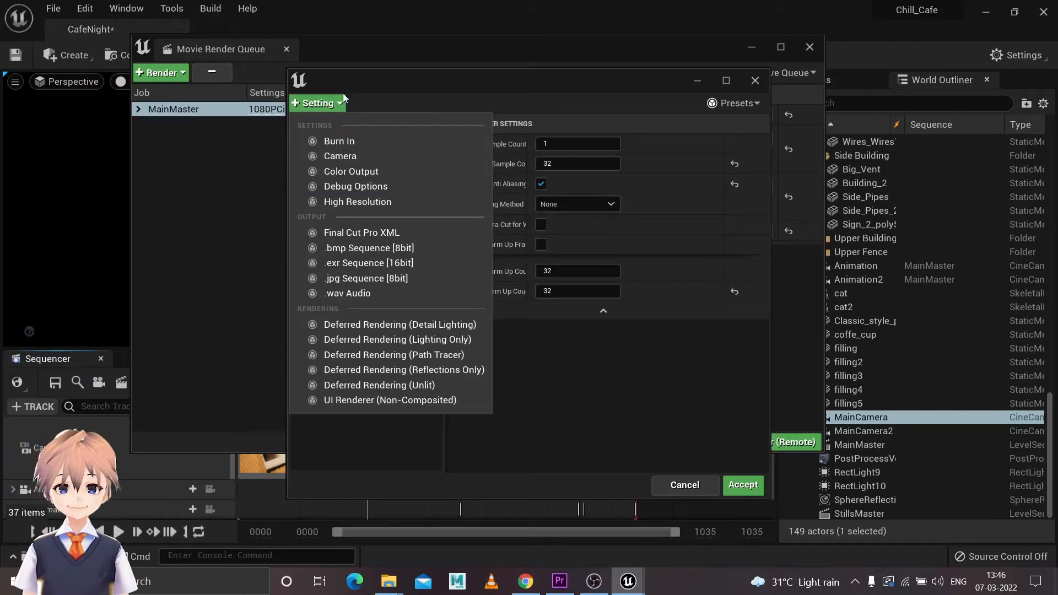
{"action": "left_click", "coordinate": [413, 100]}
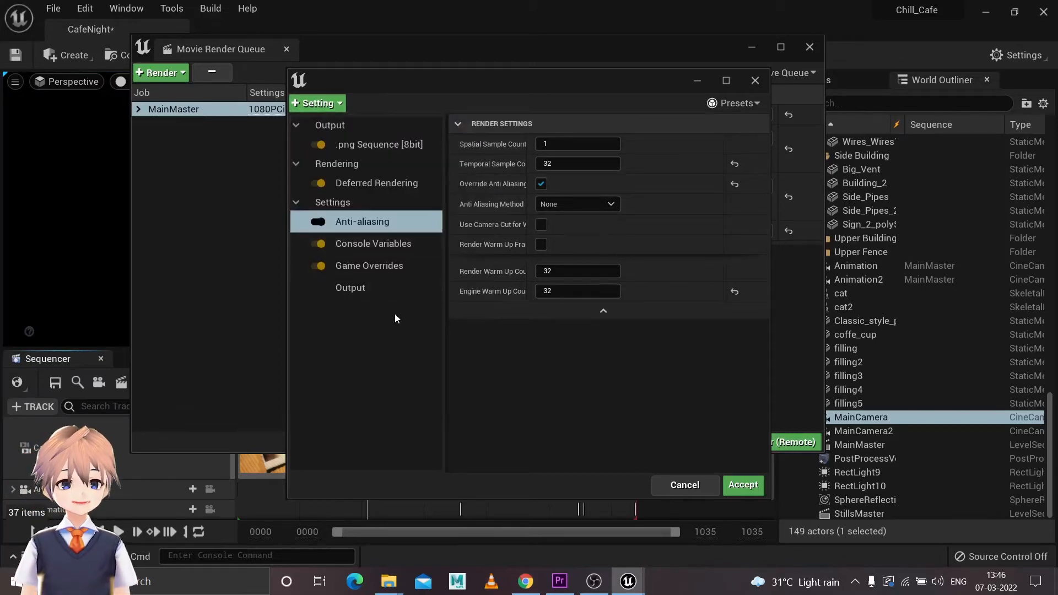
{"action": "left_click", "coordinate": [380, 290]}
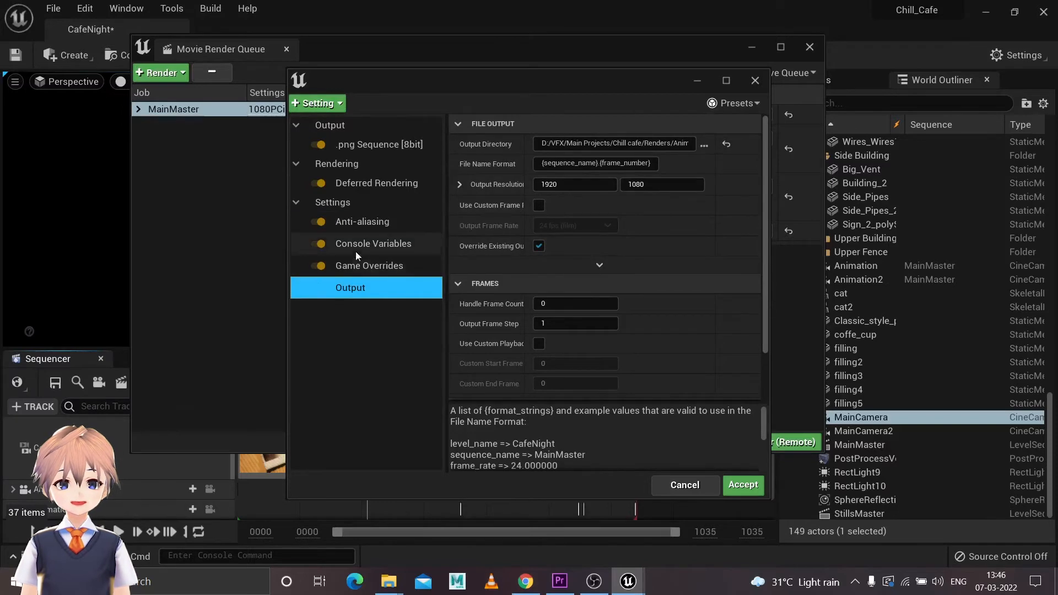
{"action": "left_click", "coordinate": [394, 244]}
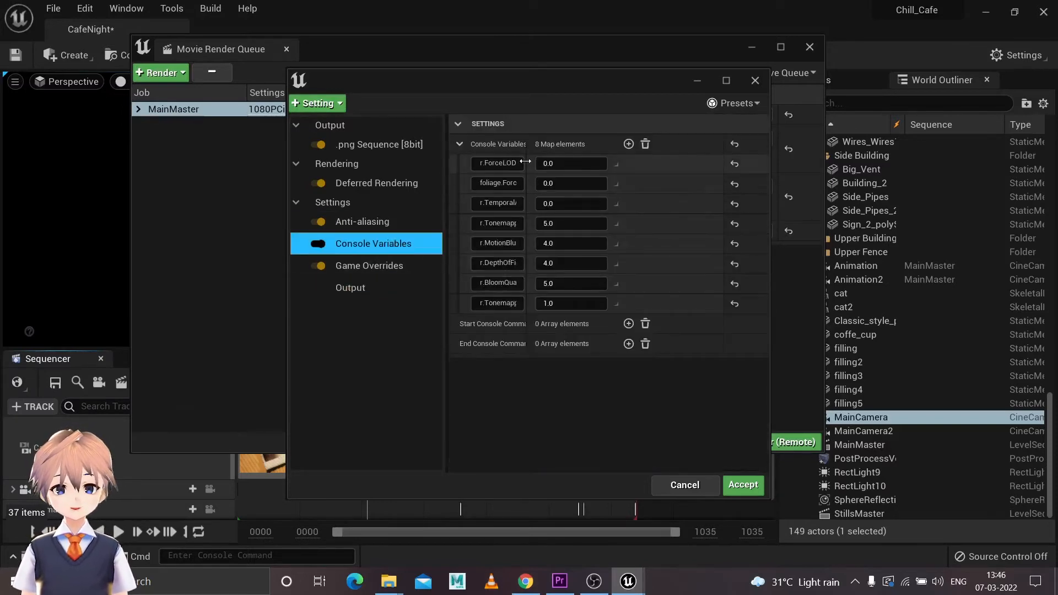
{"action": "left_click_drag", "start_coordinate": [527, 162], "coordinate": [597, 163]}
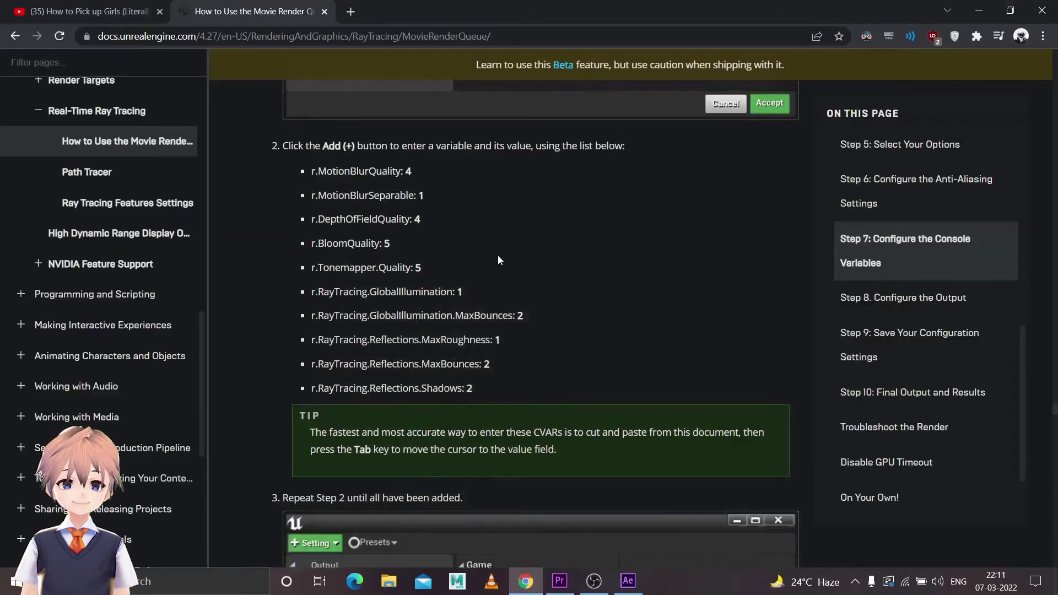
{"action": "scroll", "coordinate": [498, 258], "scroll_direction": "up", "scroll_amount": 5}
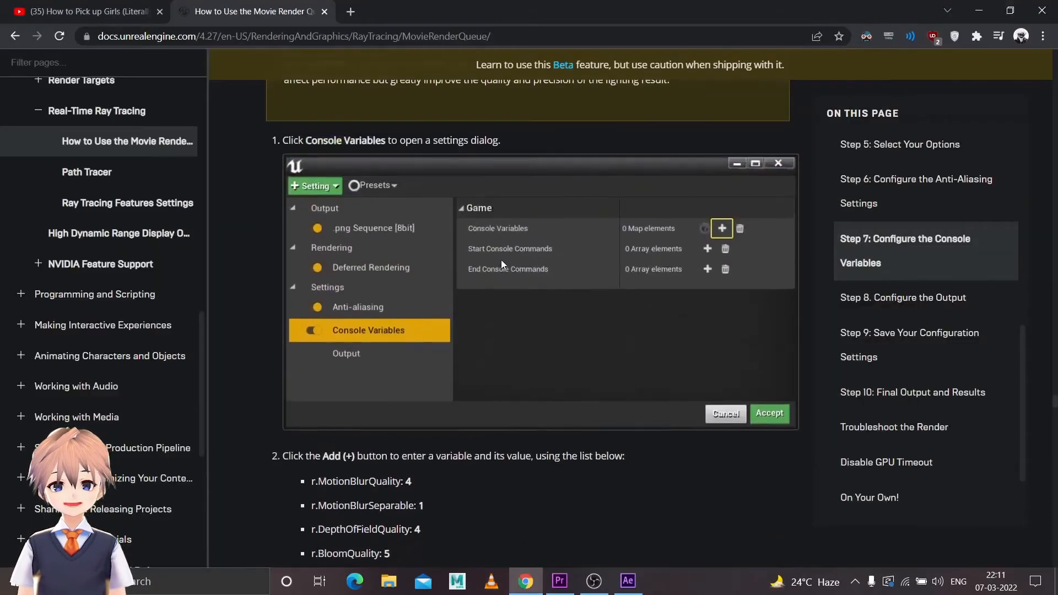
{"action": "scroll", "coordinate": [351, 263], "scroll_direction": "down", "scroll_amount": 4}
{"action": "scroll", "coordinate": [462, 292], "scroll_direction": "down", "scroll_amount": 3}
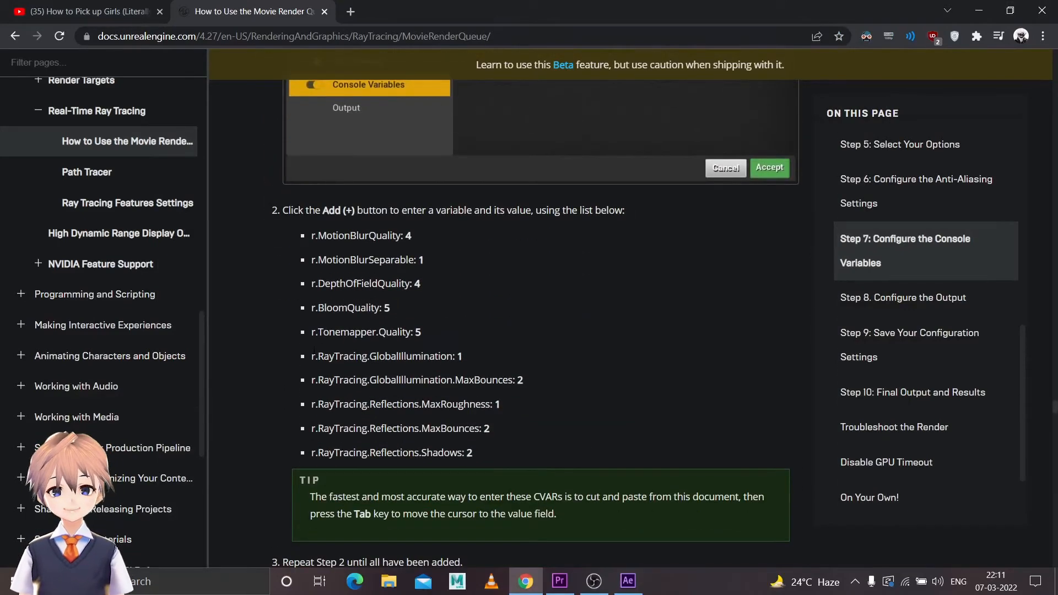
Step: Highlight the ray tracing console variable lines in the docs, then return to Unreal's render settings
{"action": "left_click_drag", "start_coordinate": [474, 372], "coordinate": [487, 415]}
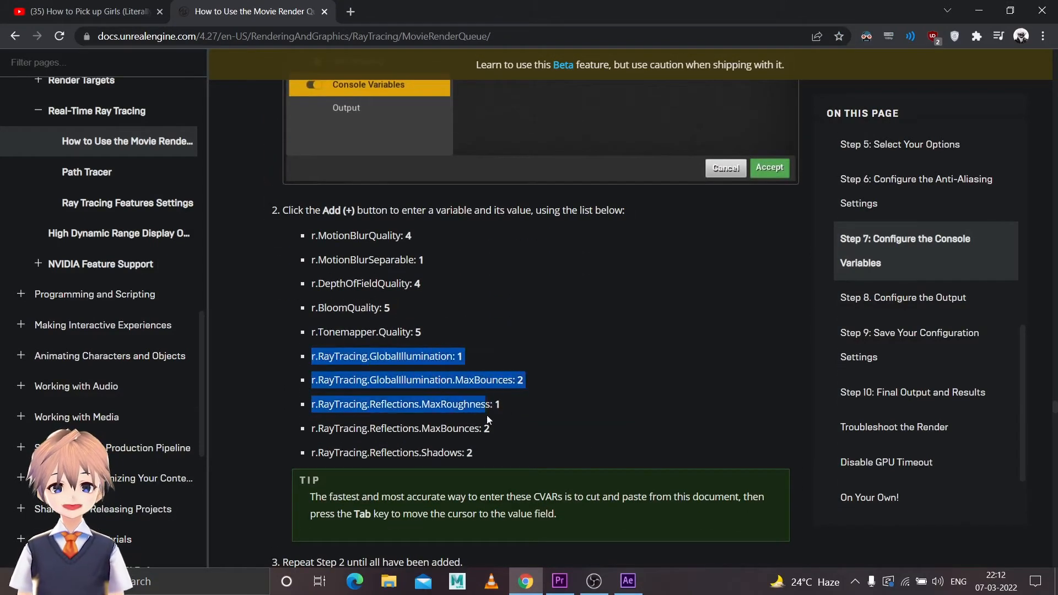
{"action": "left_click_drag", "start_coordinate": [311, 356], "coordinate": [496, 454]}
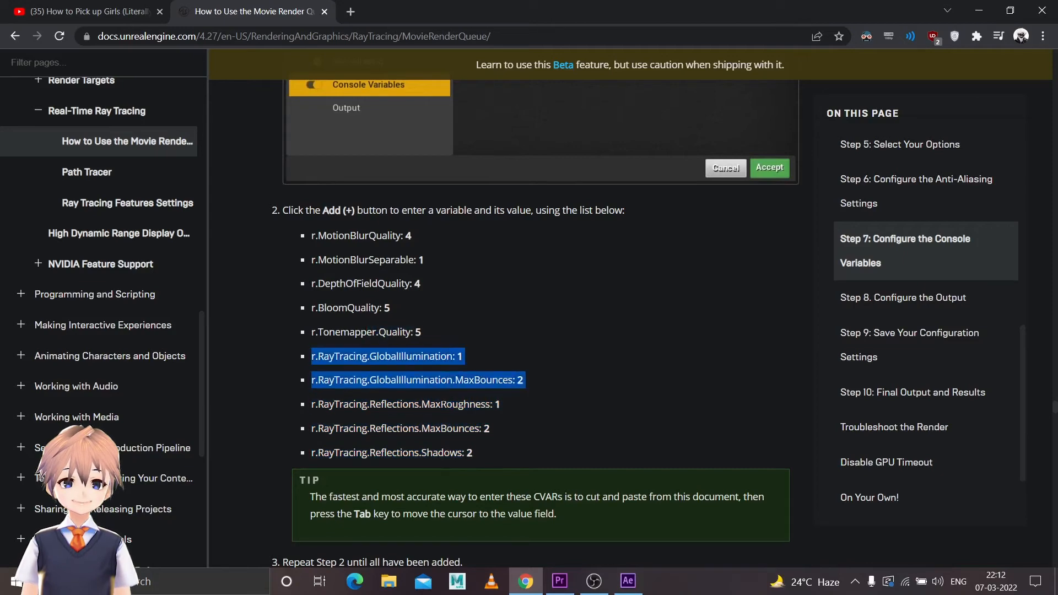
{"action": "left_click", "coordinate": [517, 363]}
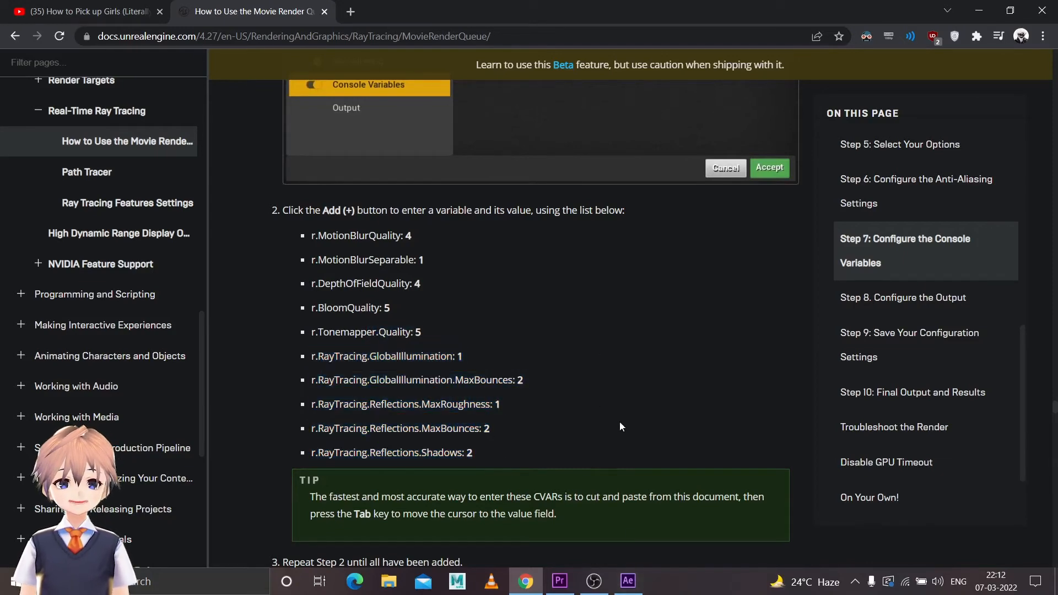
{"action": "key", "text": "alt+Tab"}
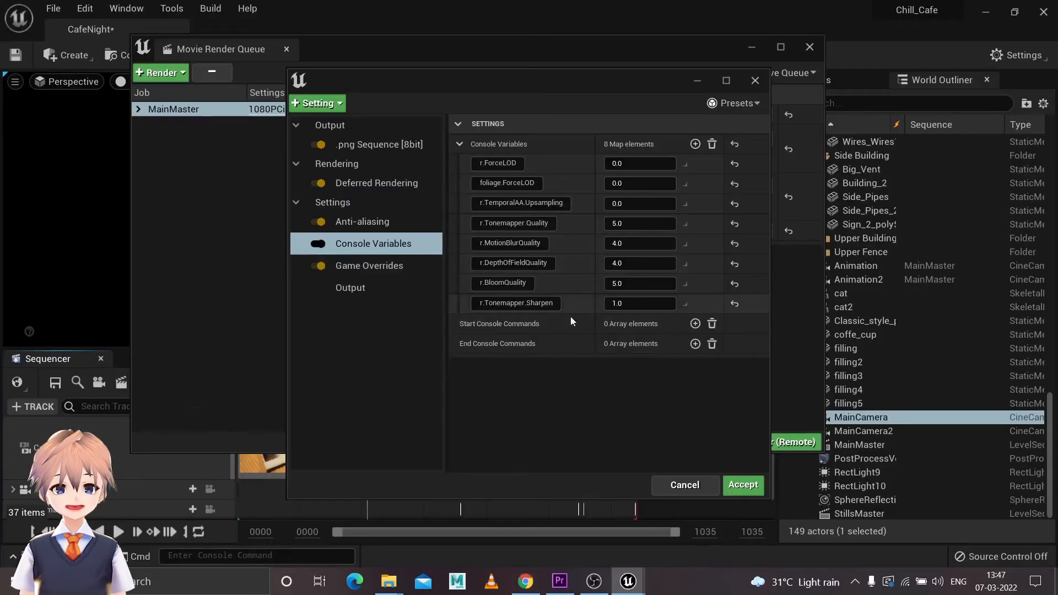
Step: Confirm Game Overrides and Output settings and accept the render configuration
{"action": "left_click", "coordinate": [366, 269]}
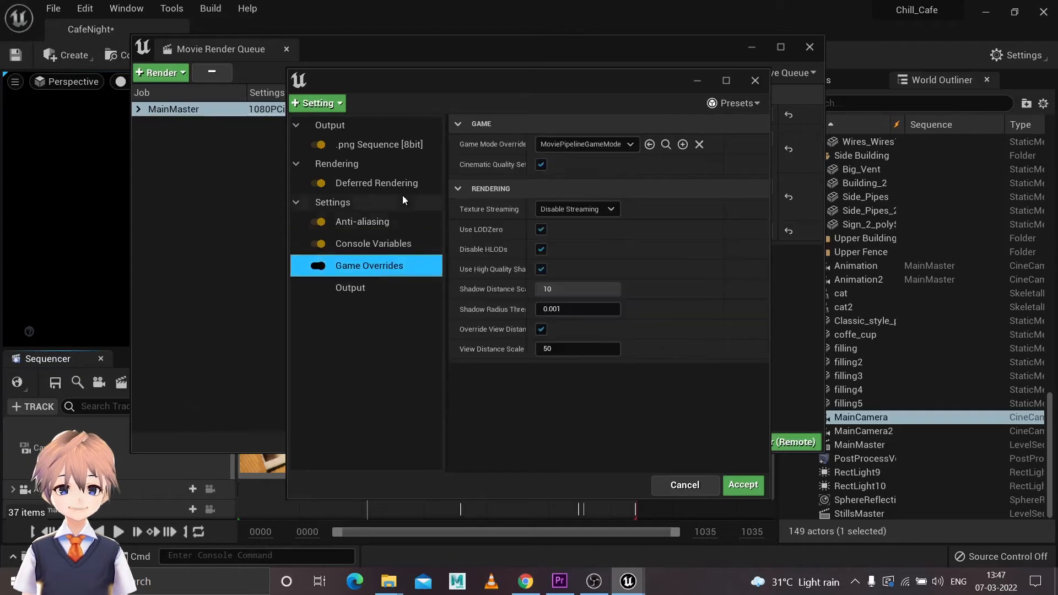
{"action": "left_click", "coordinate": [356, 289]}
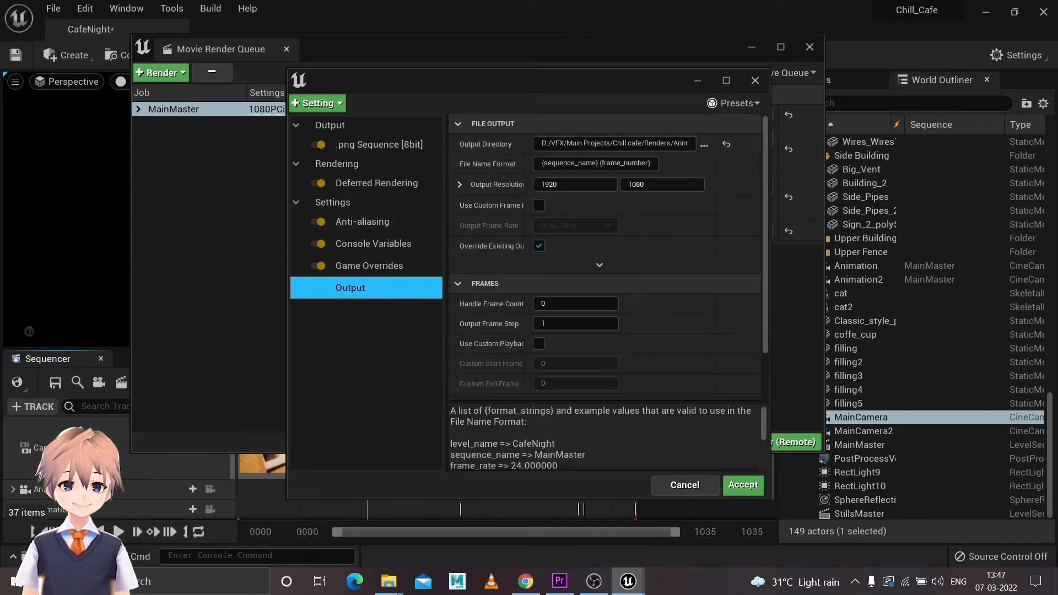
{"action": "left_click", "coordinate": [743, 484]}
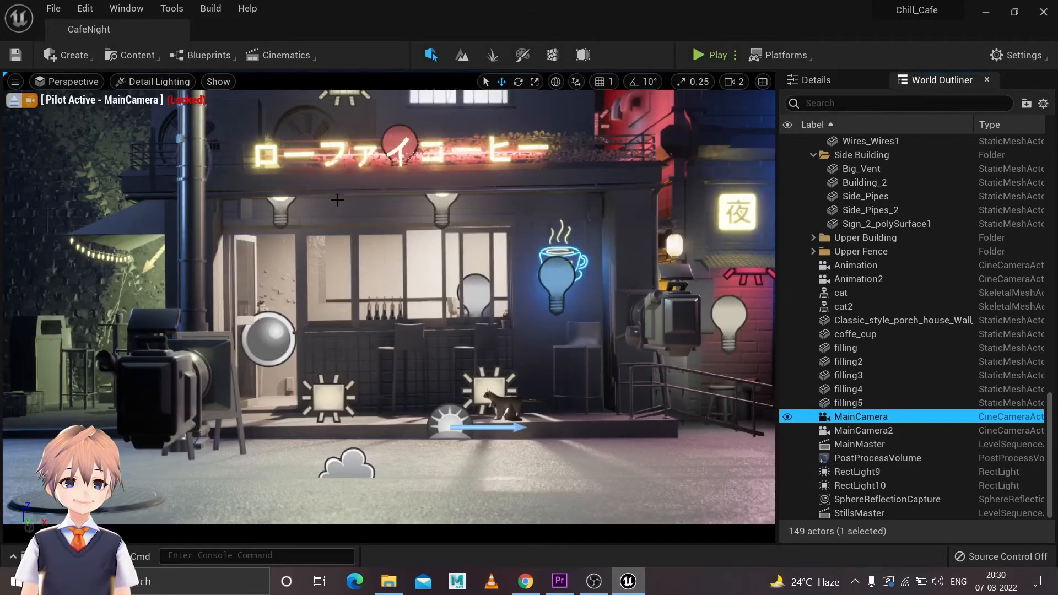
Step: Preview the café shot cleanly in Game View, then view the Animation 1 folder of rendered PNG frames
{"action": "left_click", "coordinate": [397, 254]}
{"action": "key", "text": "g"}
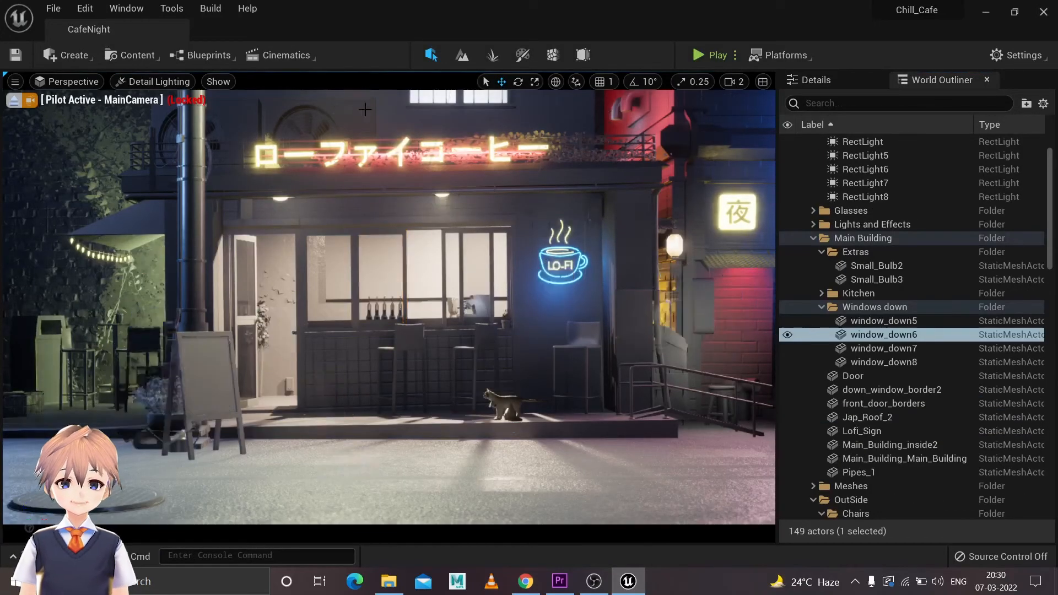
{"action": "key", "text": "g"}
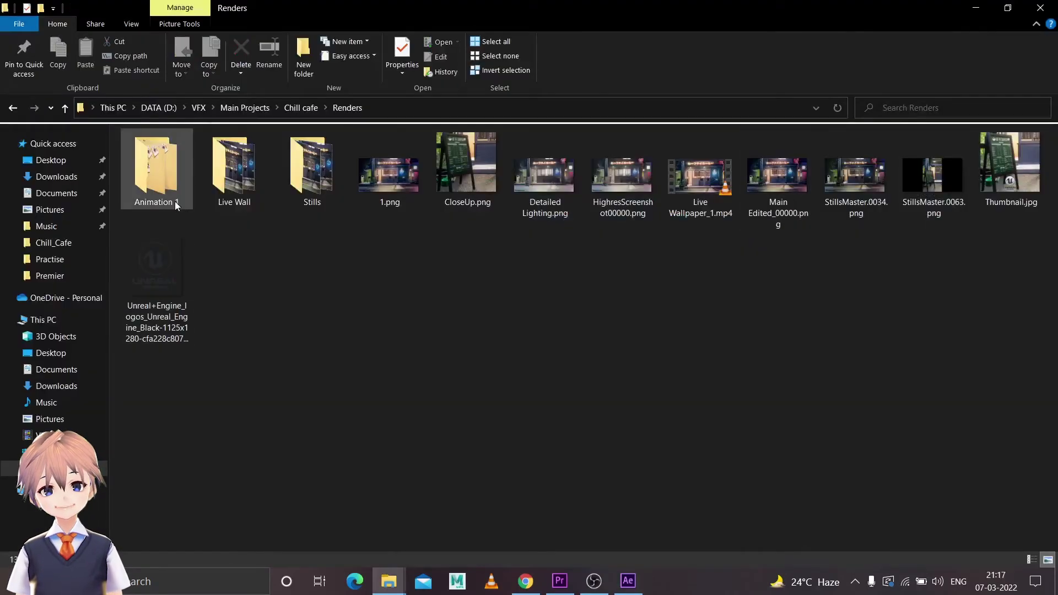
{"action": "double_click", "coordinate": [174, 201]}
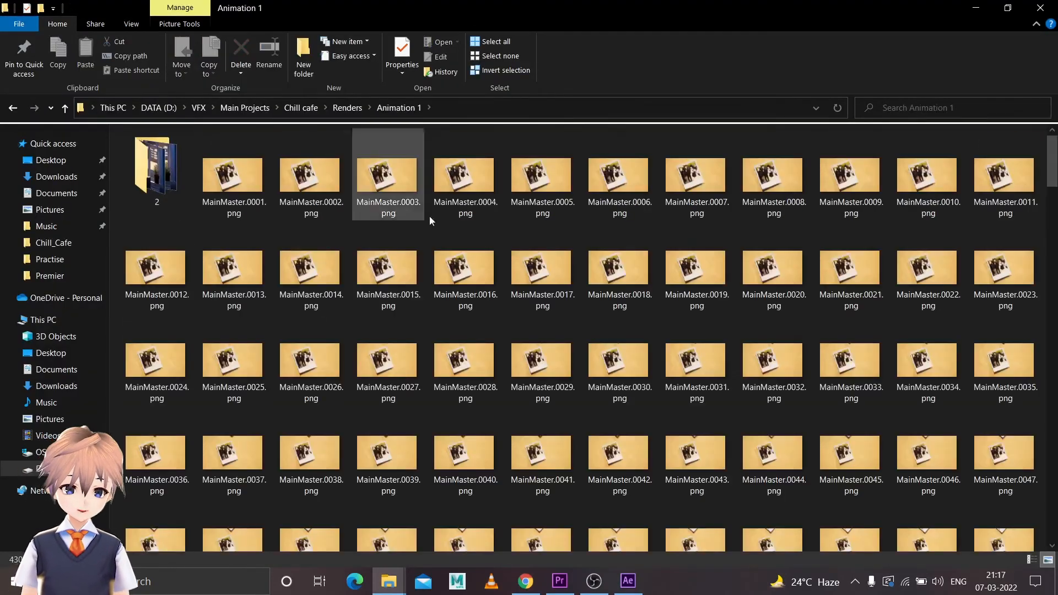
{"action": "scroll", "coordinate": [542, 422], "scroll_direction": "down", "scroll_amount": 5}
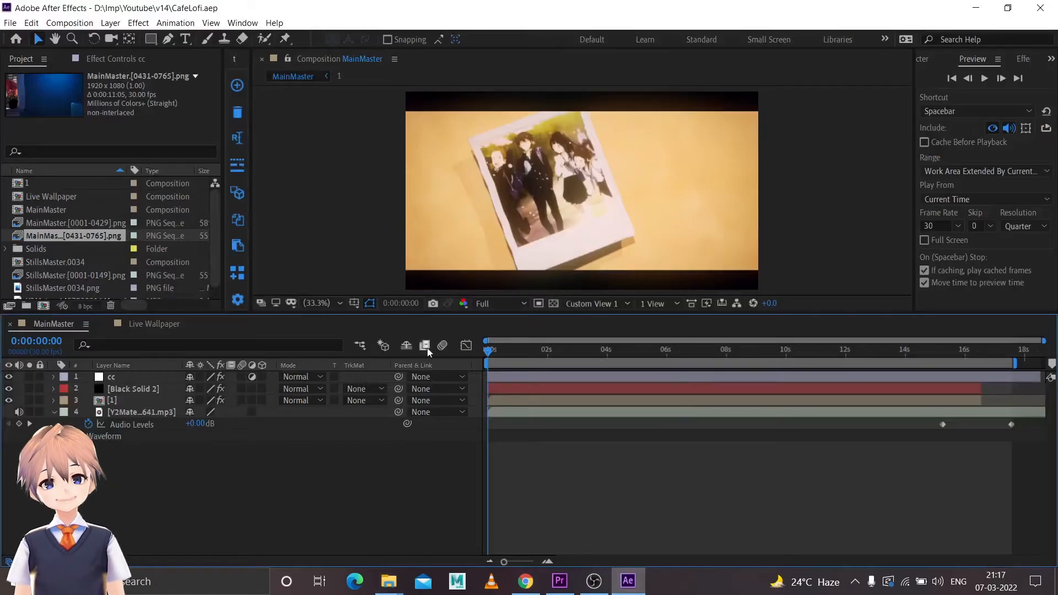
Step: Toggle the Black Solid 2 and footage layers off and back on to compare the shot with and without overlays
{"action": "left_click", "coordinate": [501, 394]}
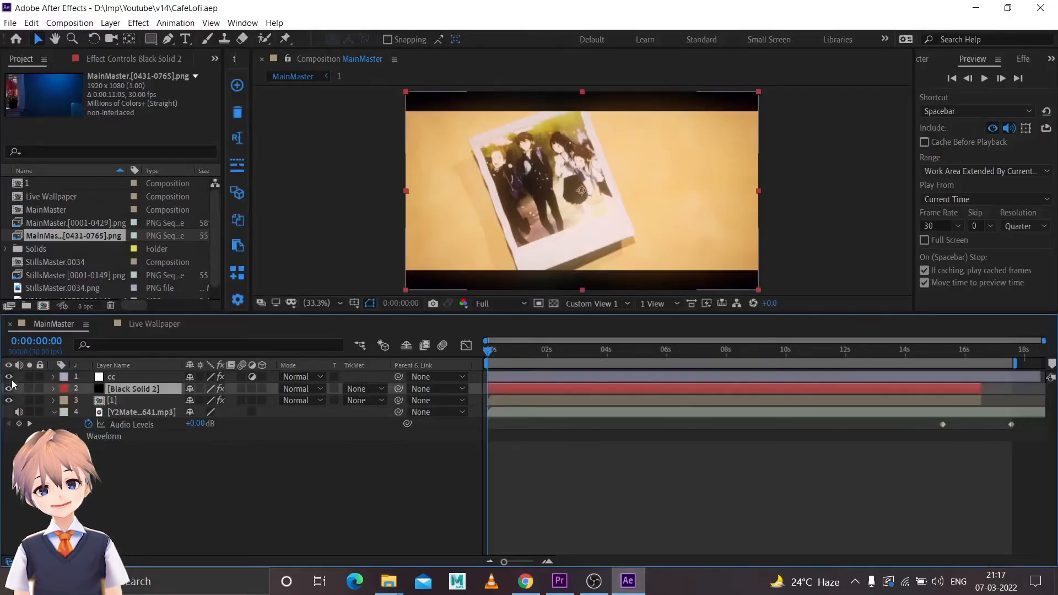
{"action": "left_click", "coordinate": [10, 377]}
{"action": "left_click", "coordinate": [10, 400]}
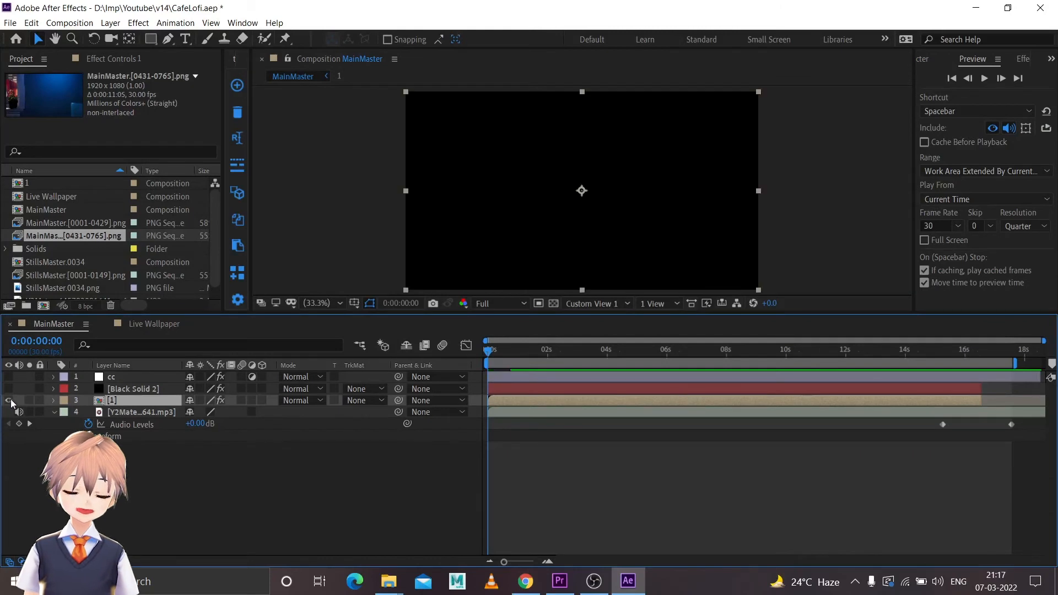
{"action": "left_click", "coordinate": [9, 400]}
{"action": "left_click", "coordinate": [8, 377]}
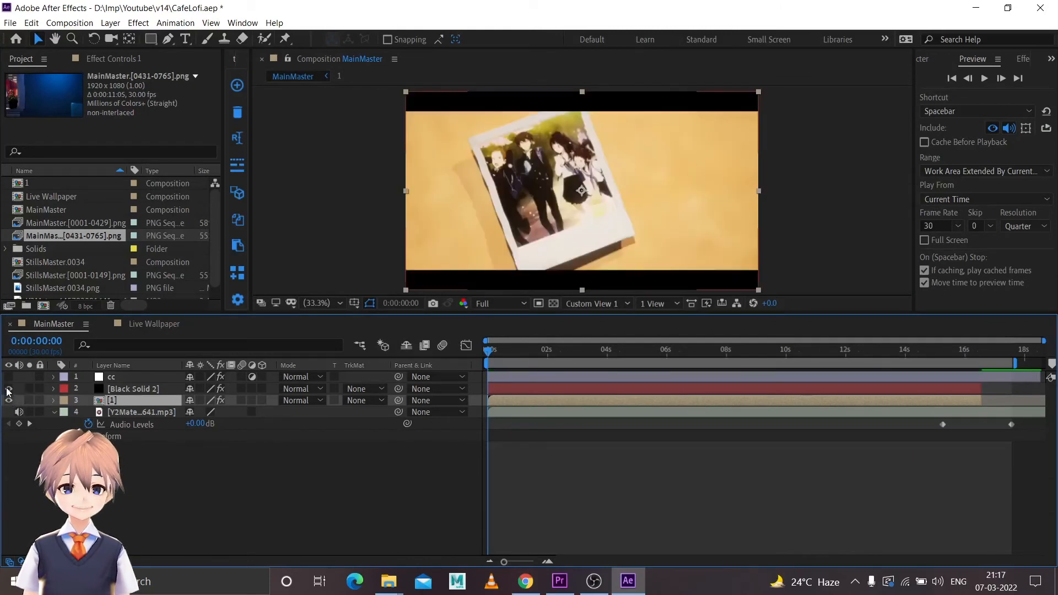
{"action": "left_click", "coordinate": [10, 377]}
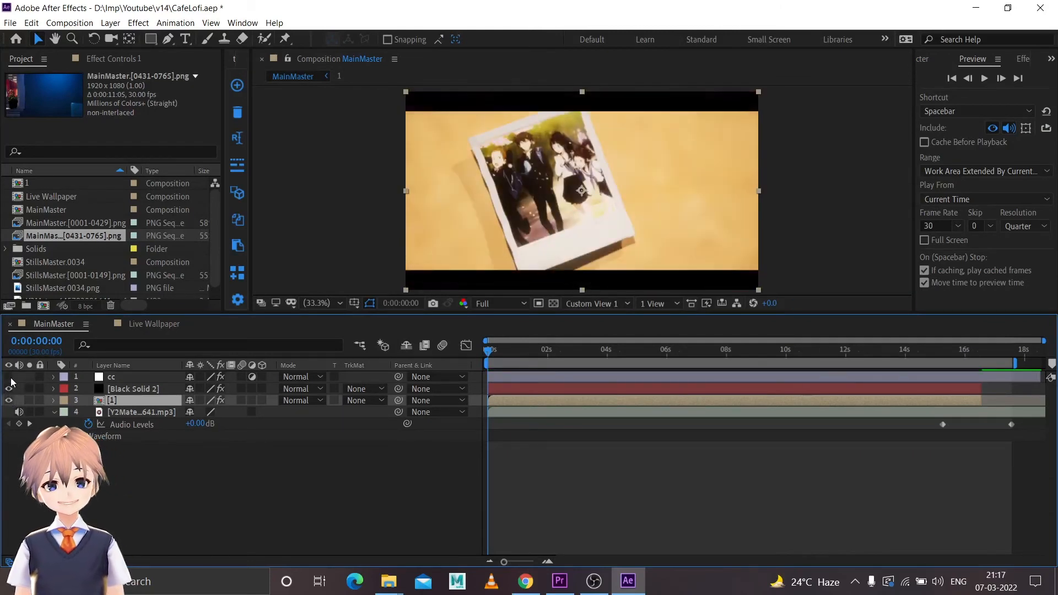